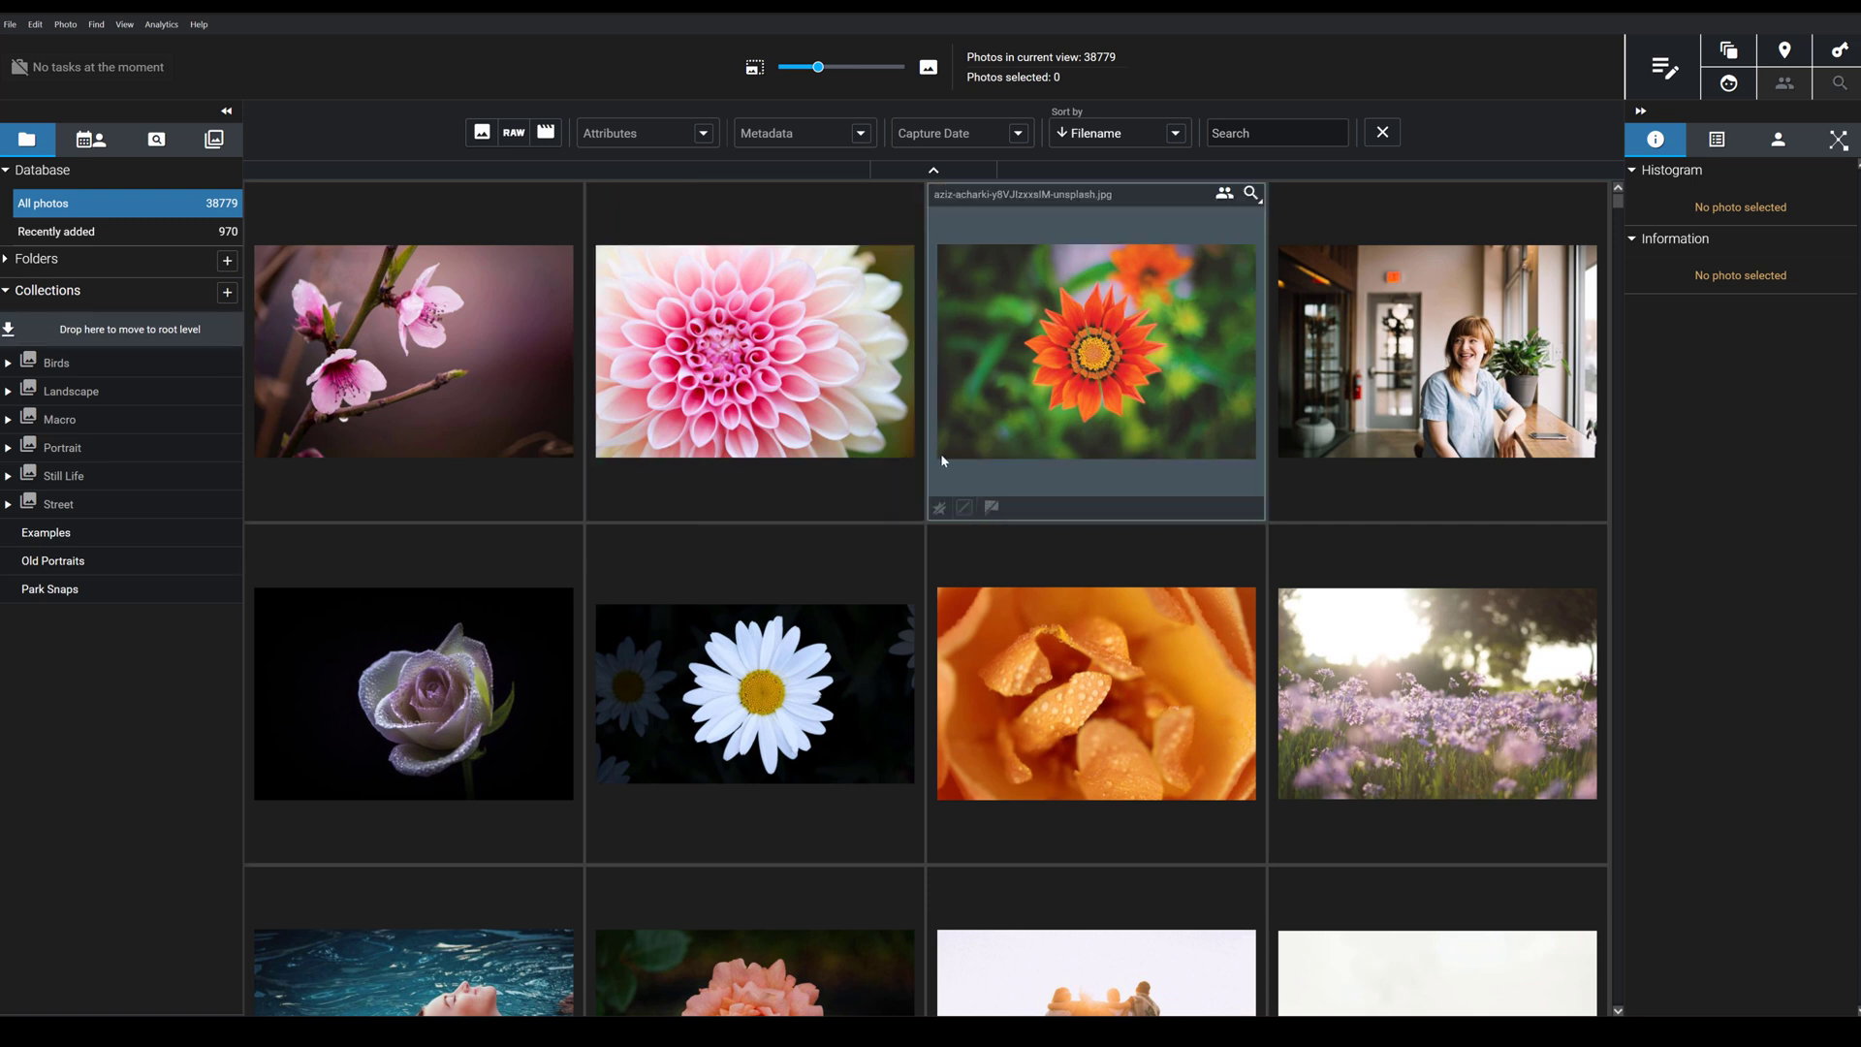
# Run a text-prompt search for 'bald eagle flying' to get 100 eagle-in-flight photos
pyautogui.moveTo(1060, 691)
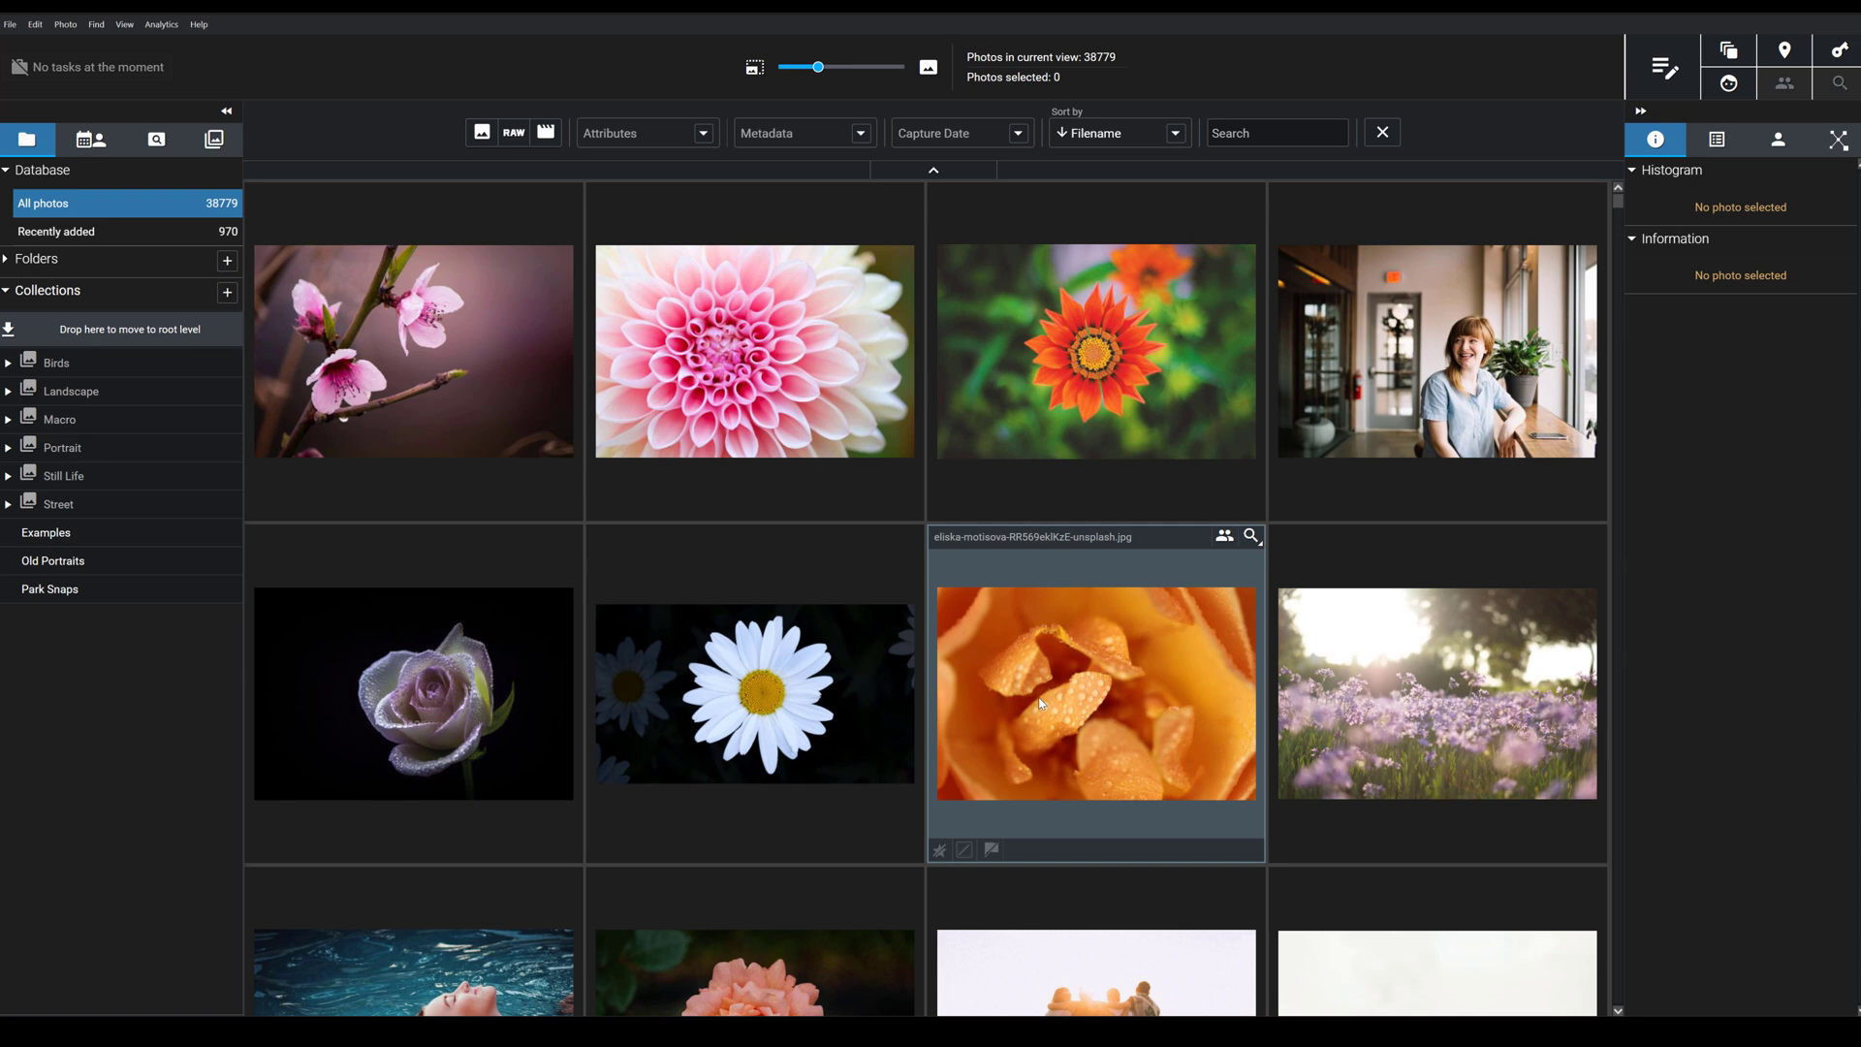
pyautogui.moveTo(357, 433)
pyautogui.moveTo(793, 602)
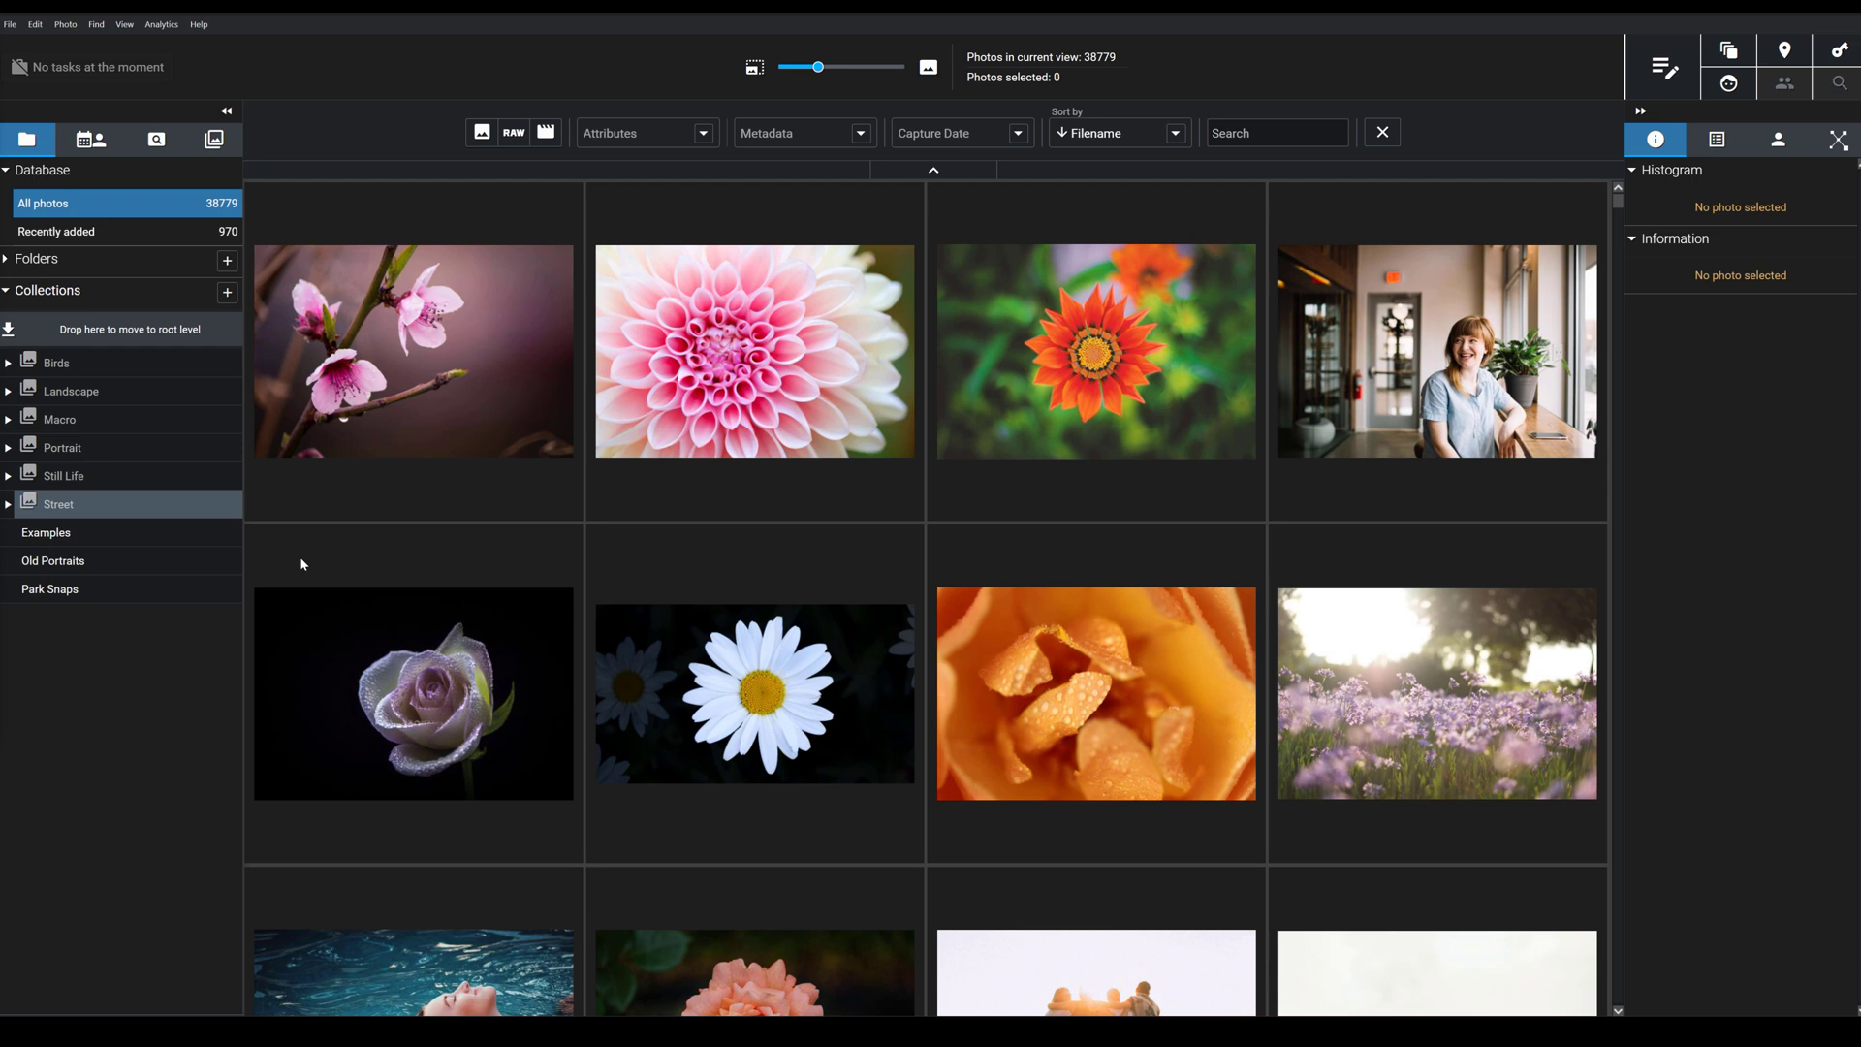
pyautogui.click(1656, 76)
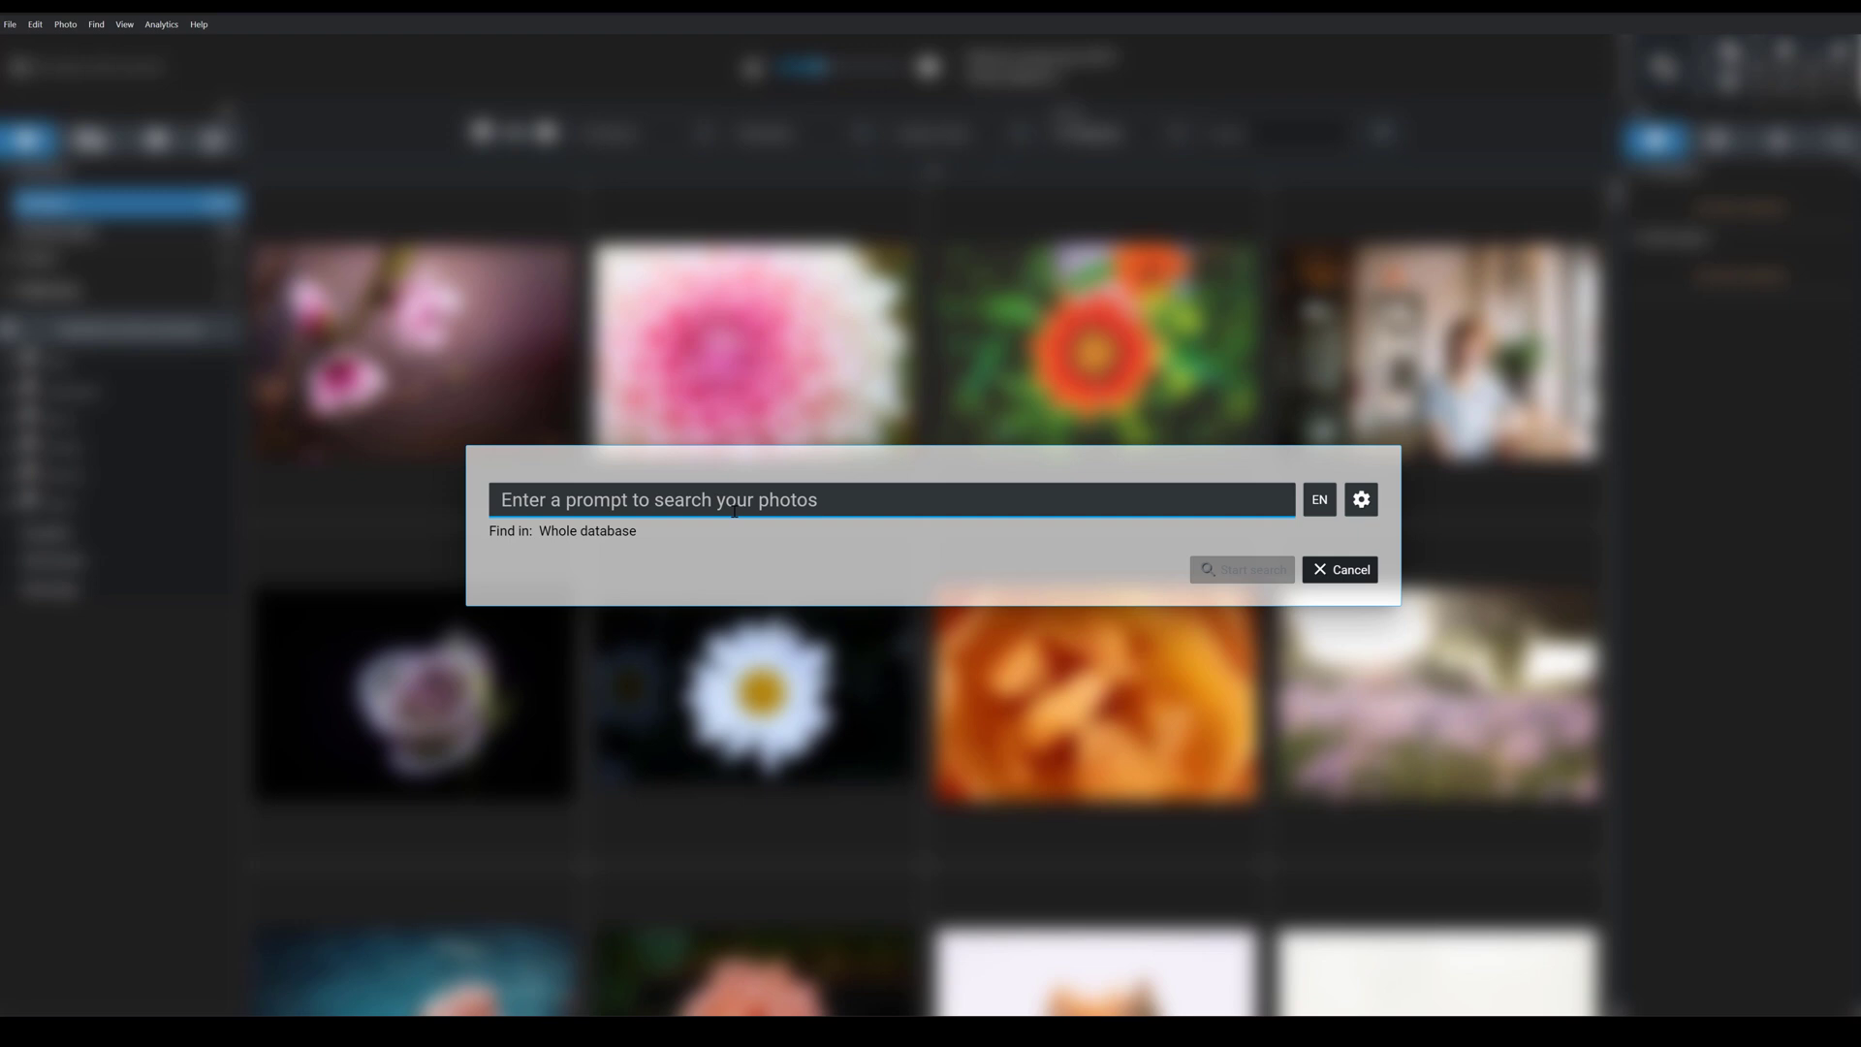
pyautogui.write('bald')
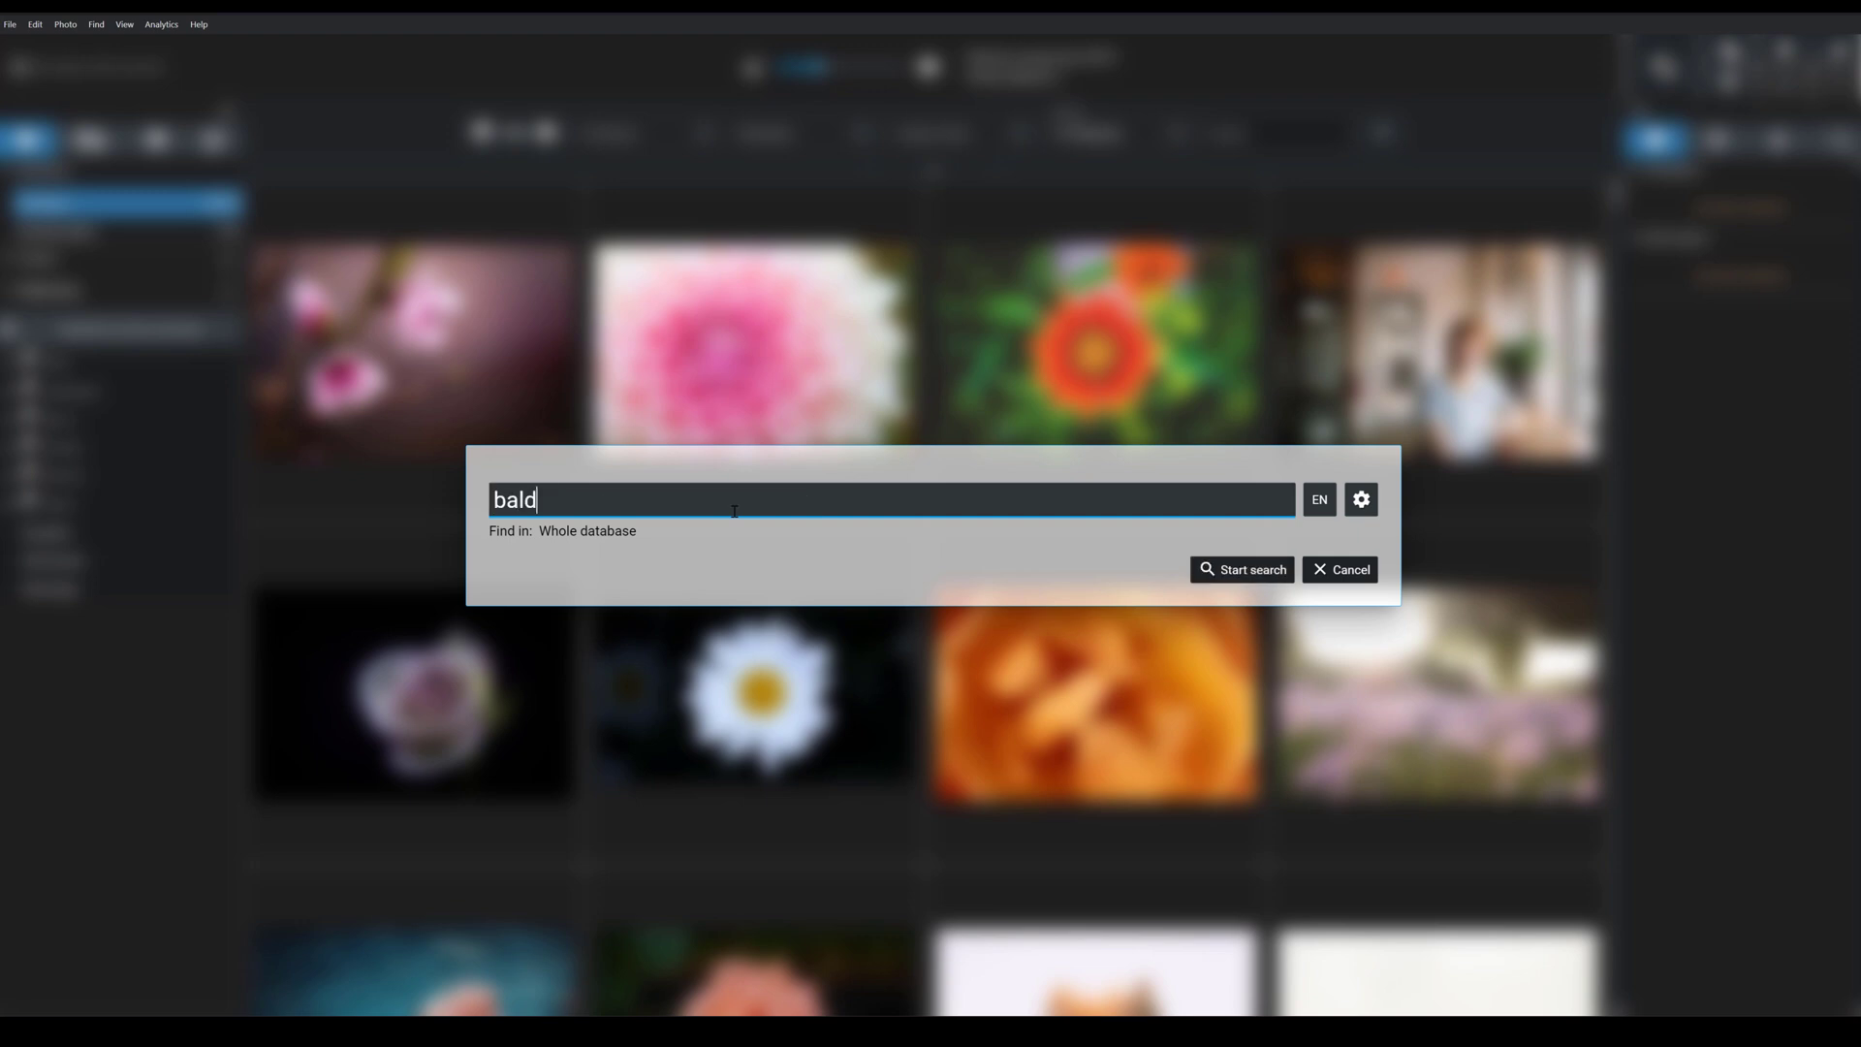
pyautogui.write(' eagle flying')
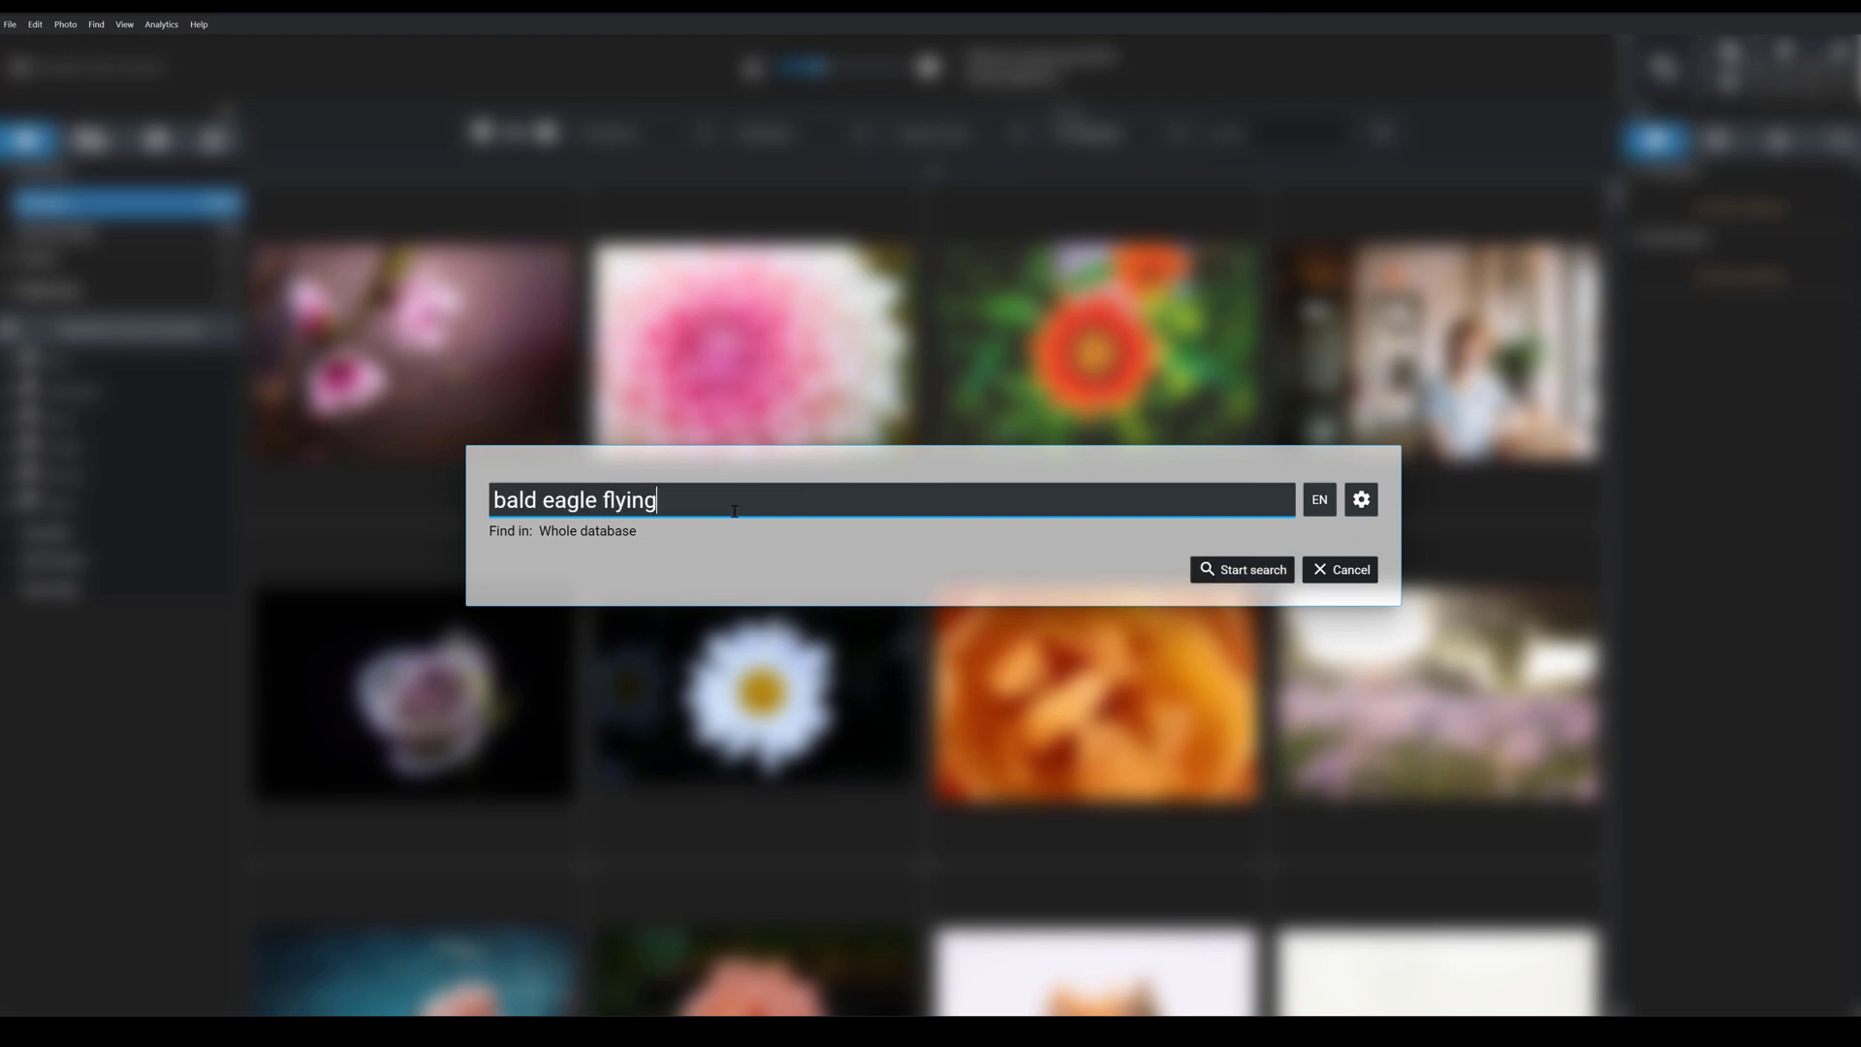
pyautogui.click(1218, 572)
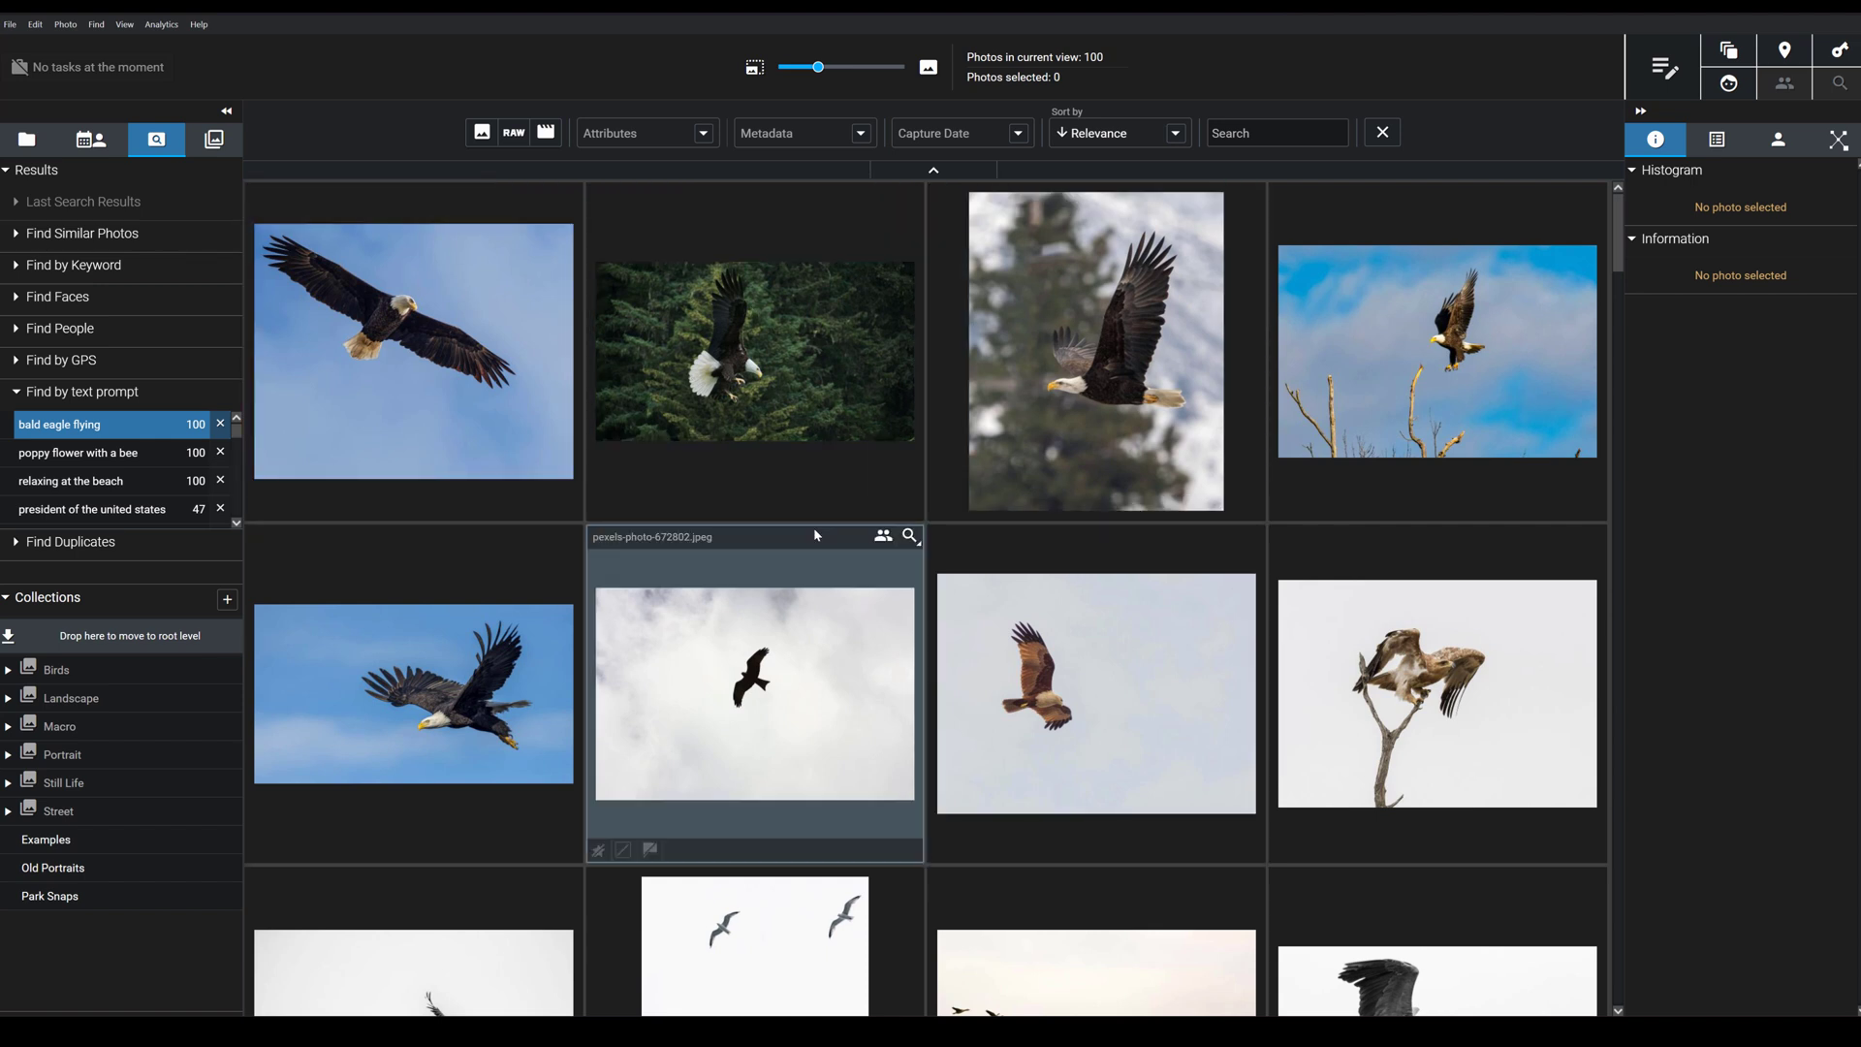
pyautogui.moveTo(815, 532)
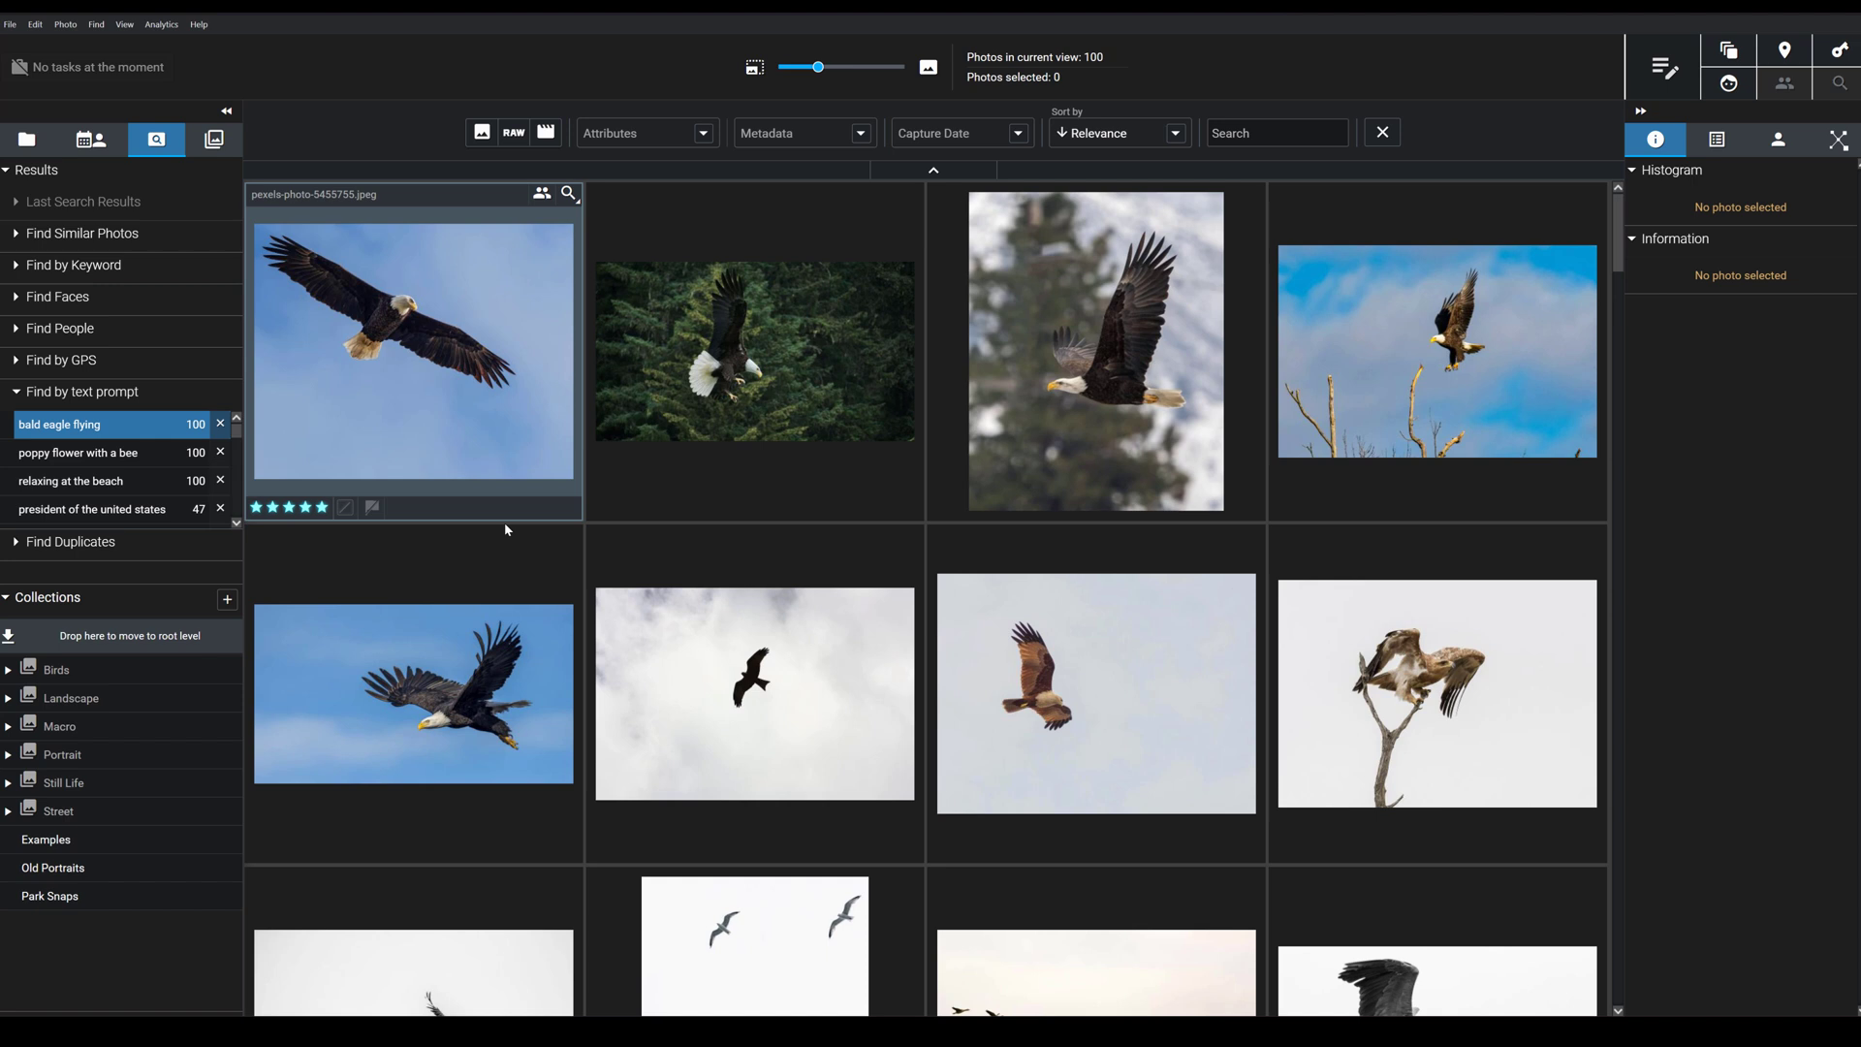
# Search by text prompt for 'president of the united states' and browse the bald eagle portraits
pyautogui.click(776, 696)
pyautogui.hotkey('ctrl', 't')
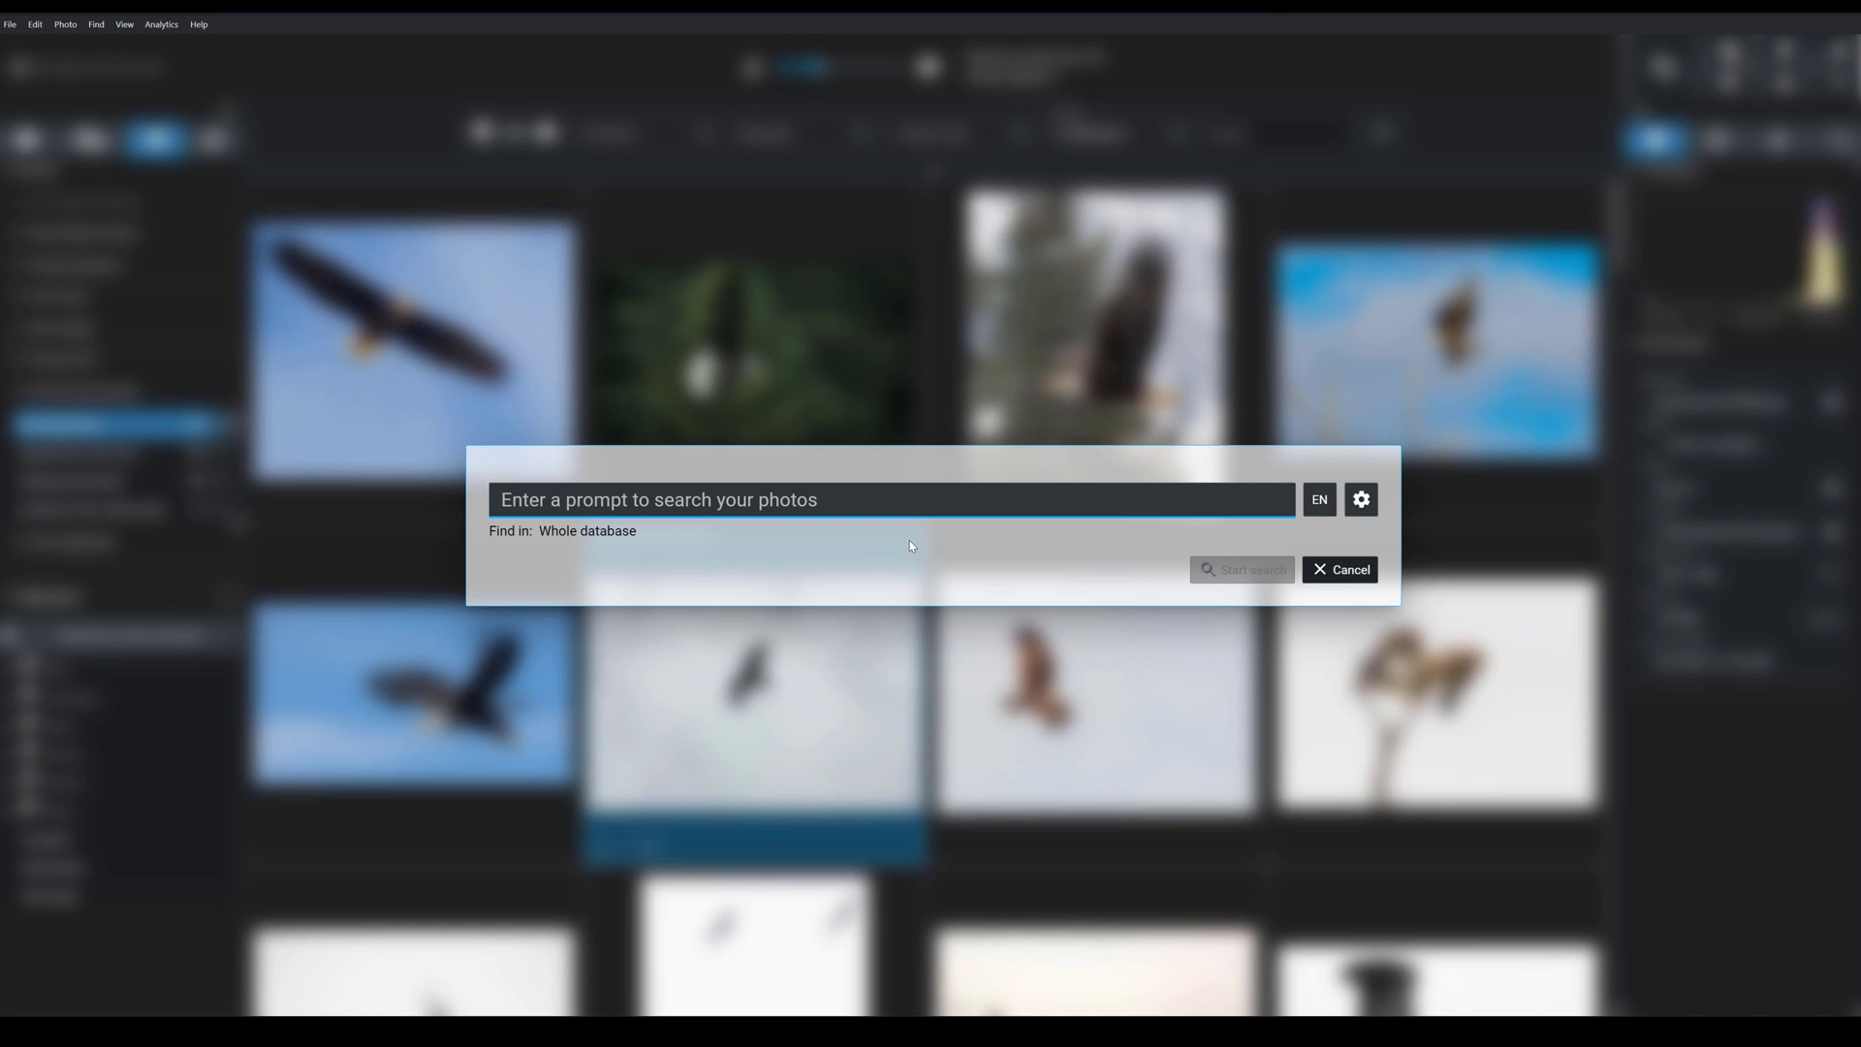
pyautogui.write('pres')
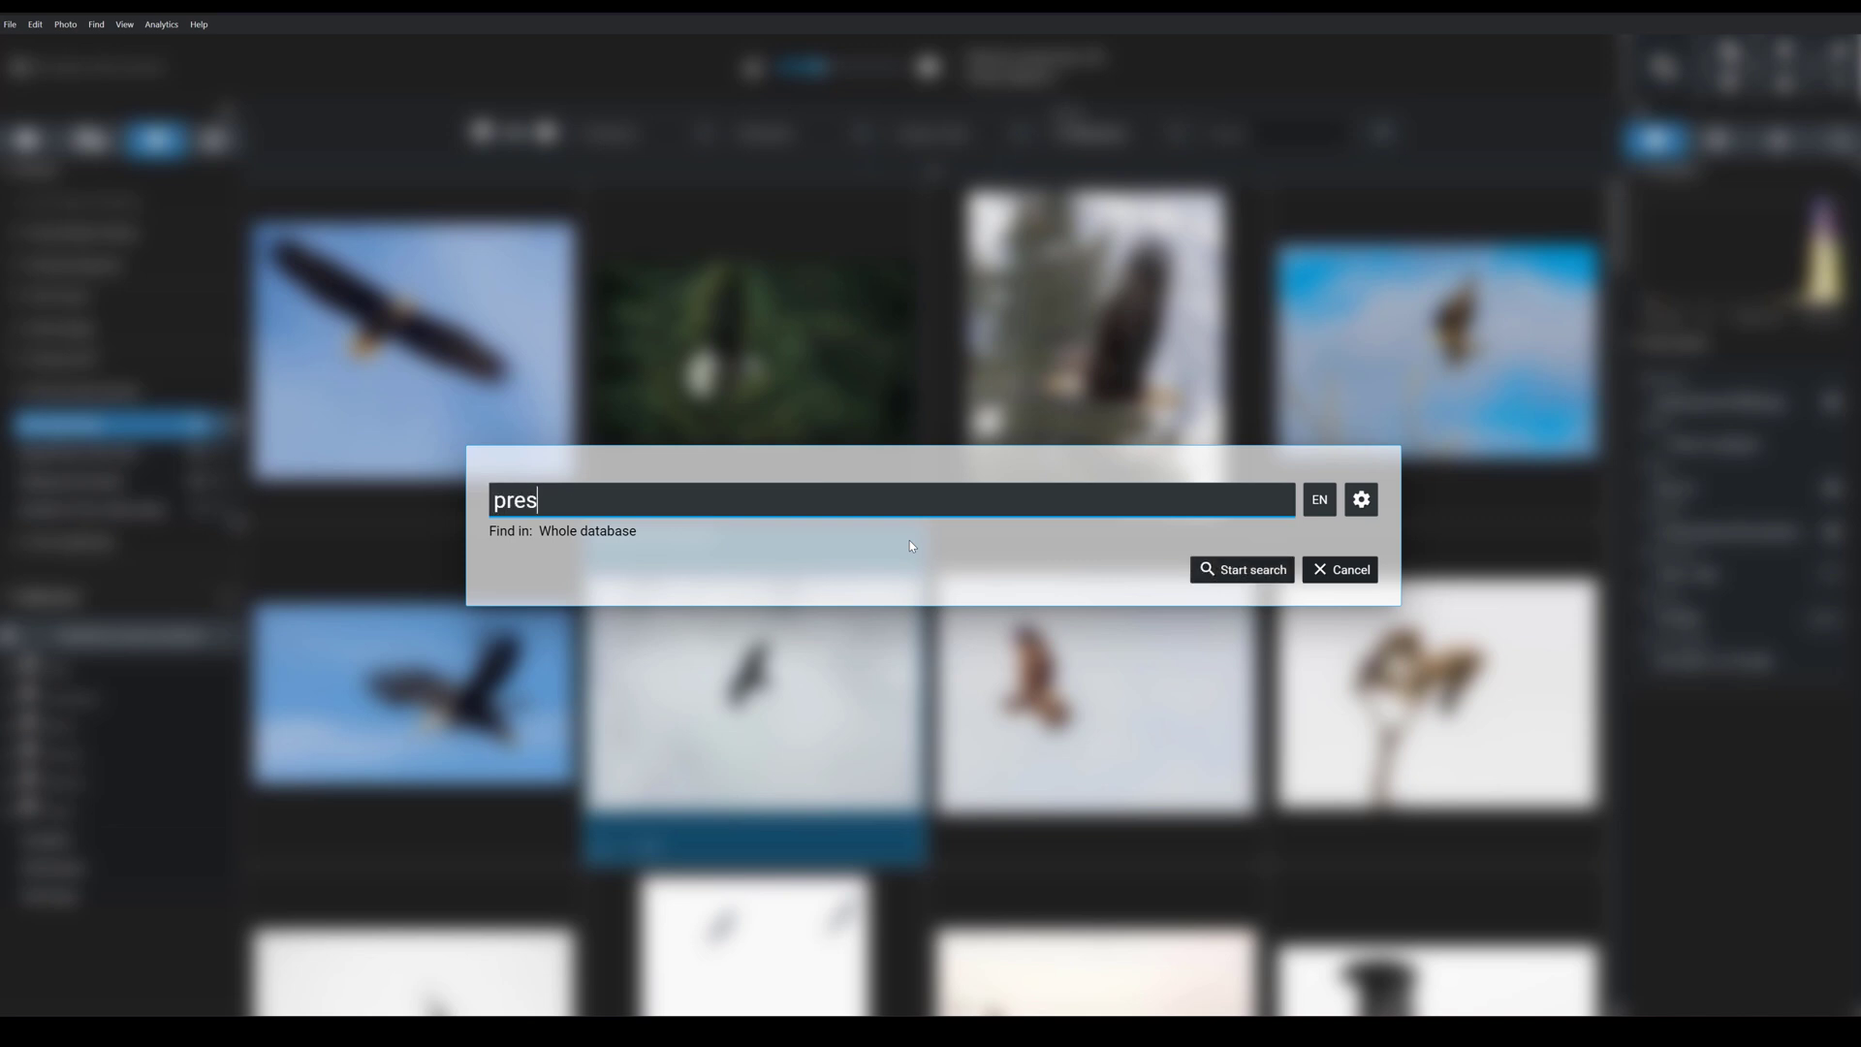
pyautogui.write('ident of the united sta')
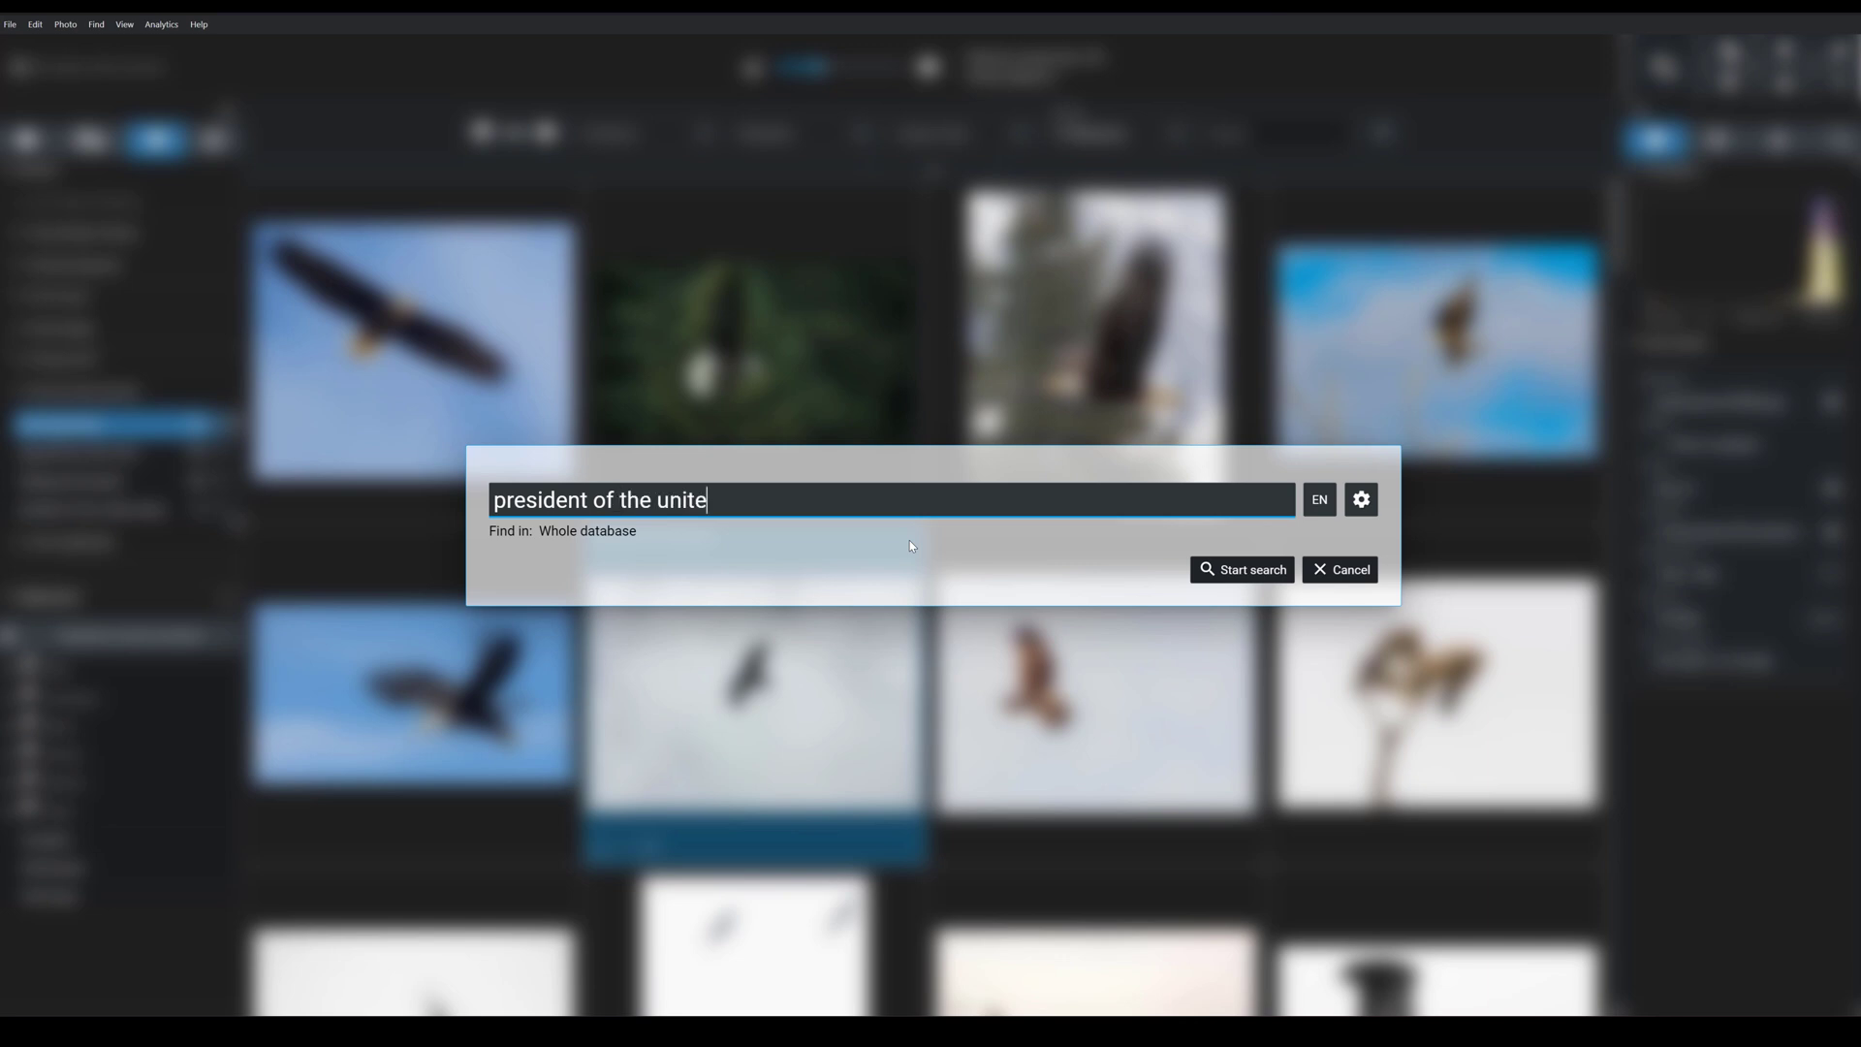
pyautogui.press('BackSpace')
pyautogui.write('tates')
pyautogui.click(1230, 570)
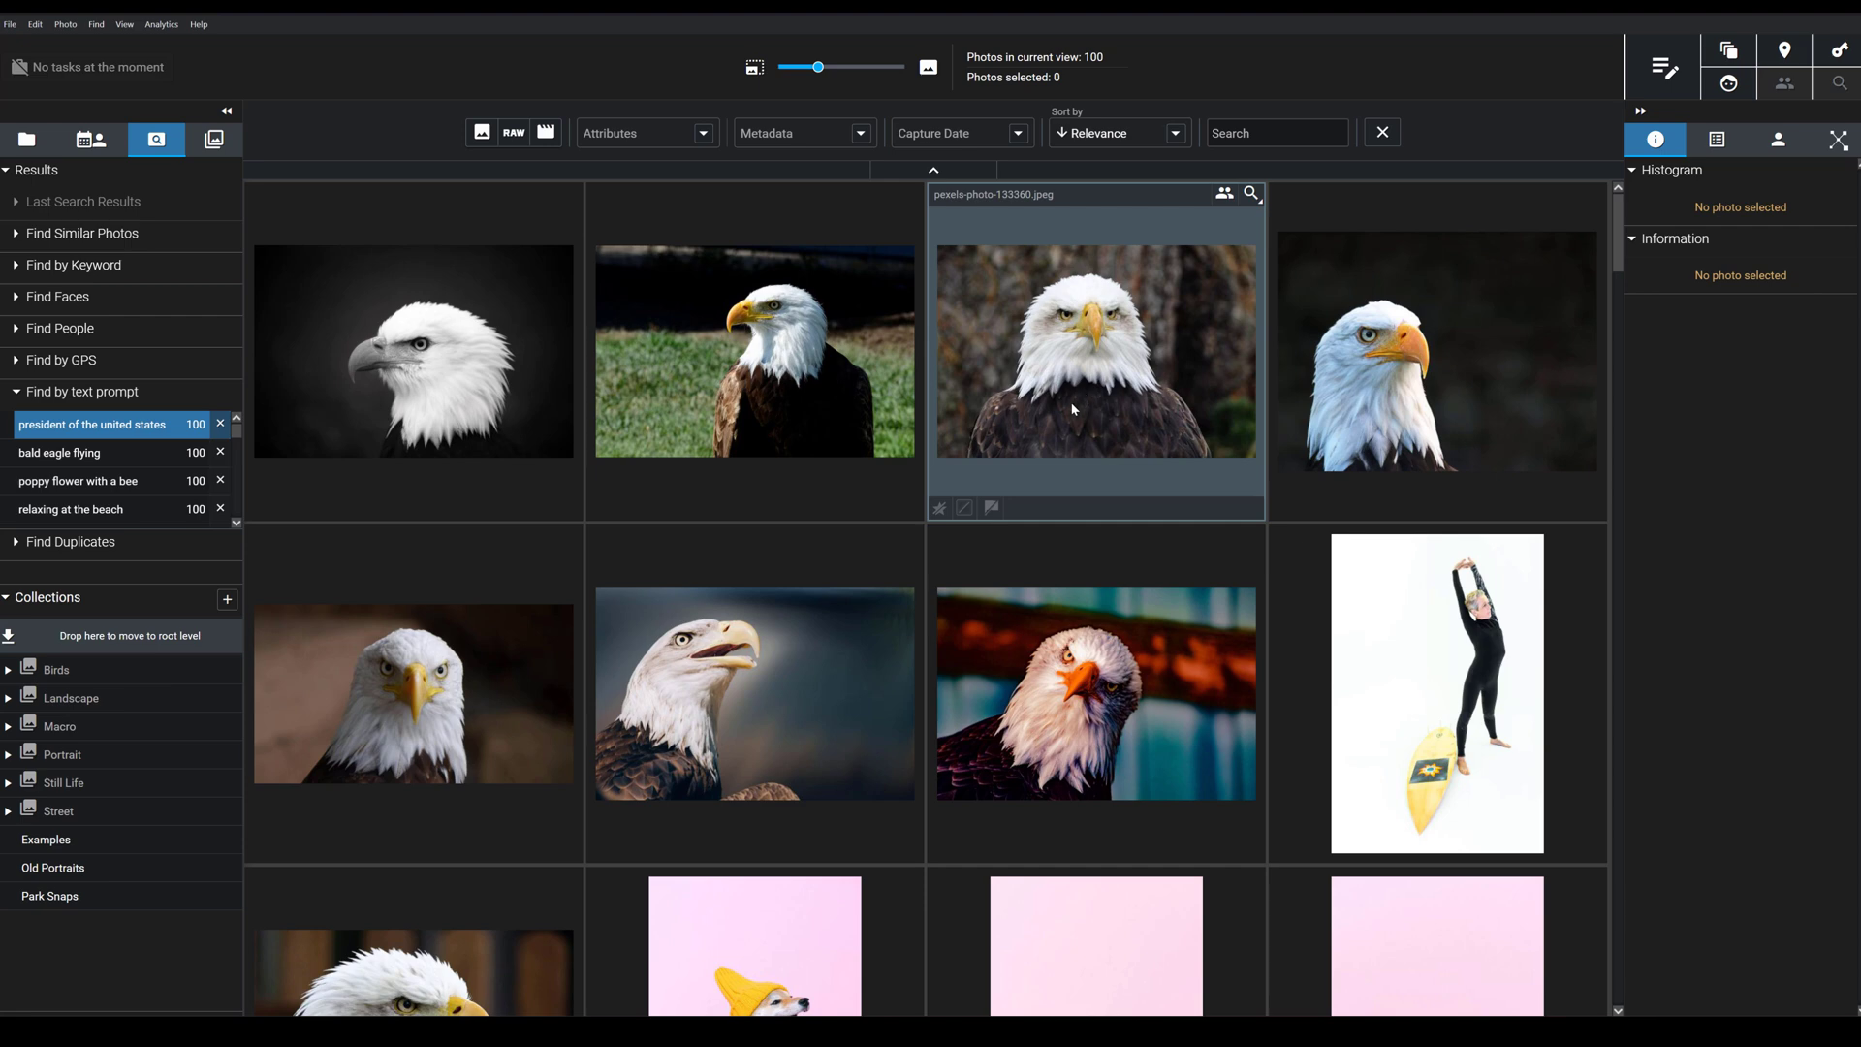
pyautogui.scroll(-2, 892, 558)
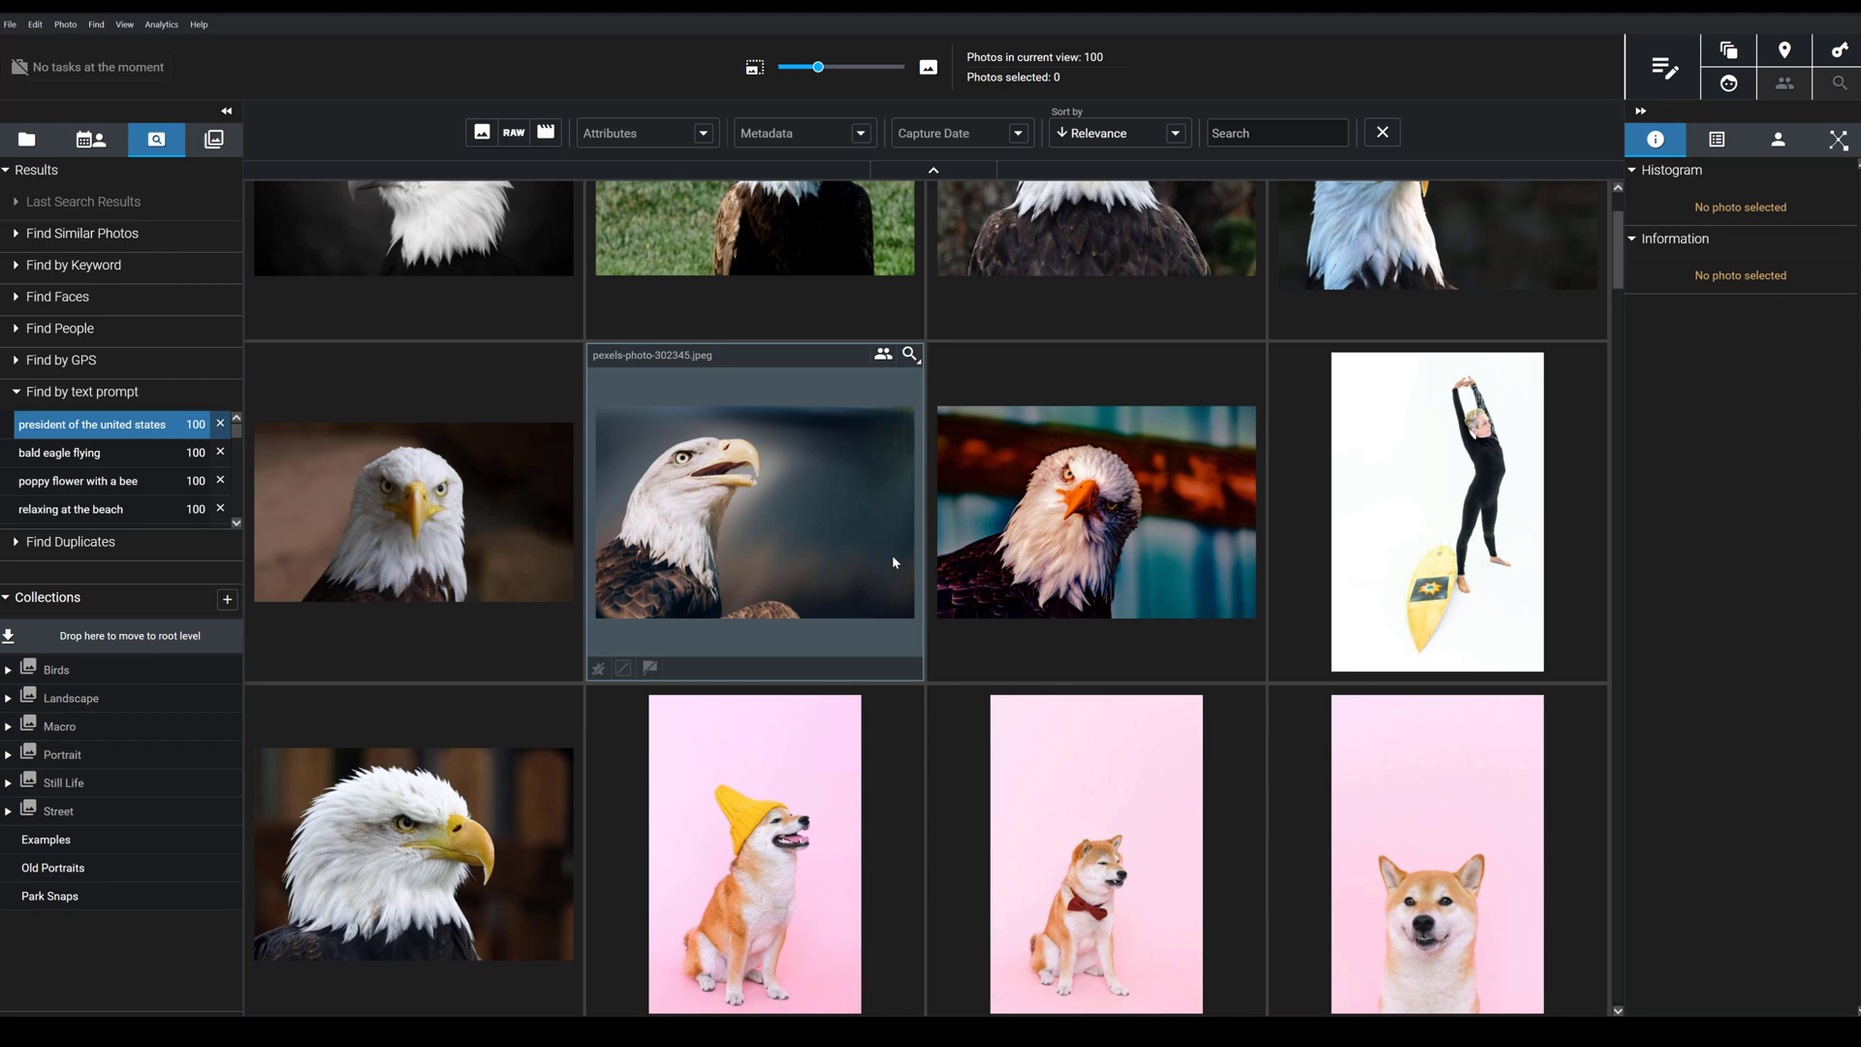
pyautogui.scroll(2, 894, 560)
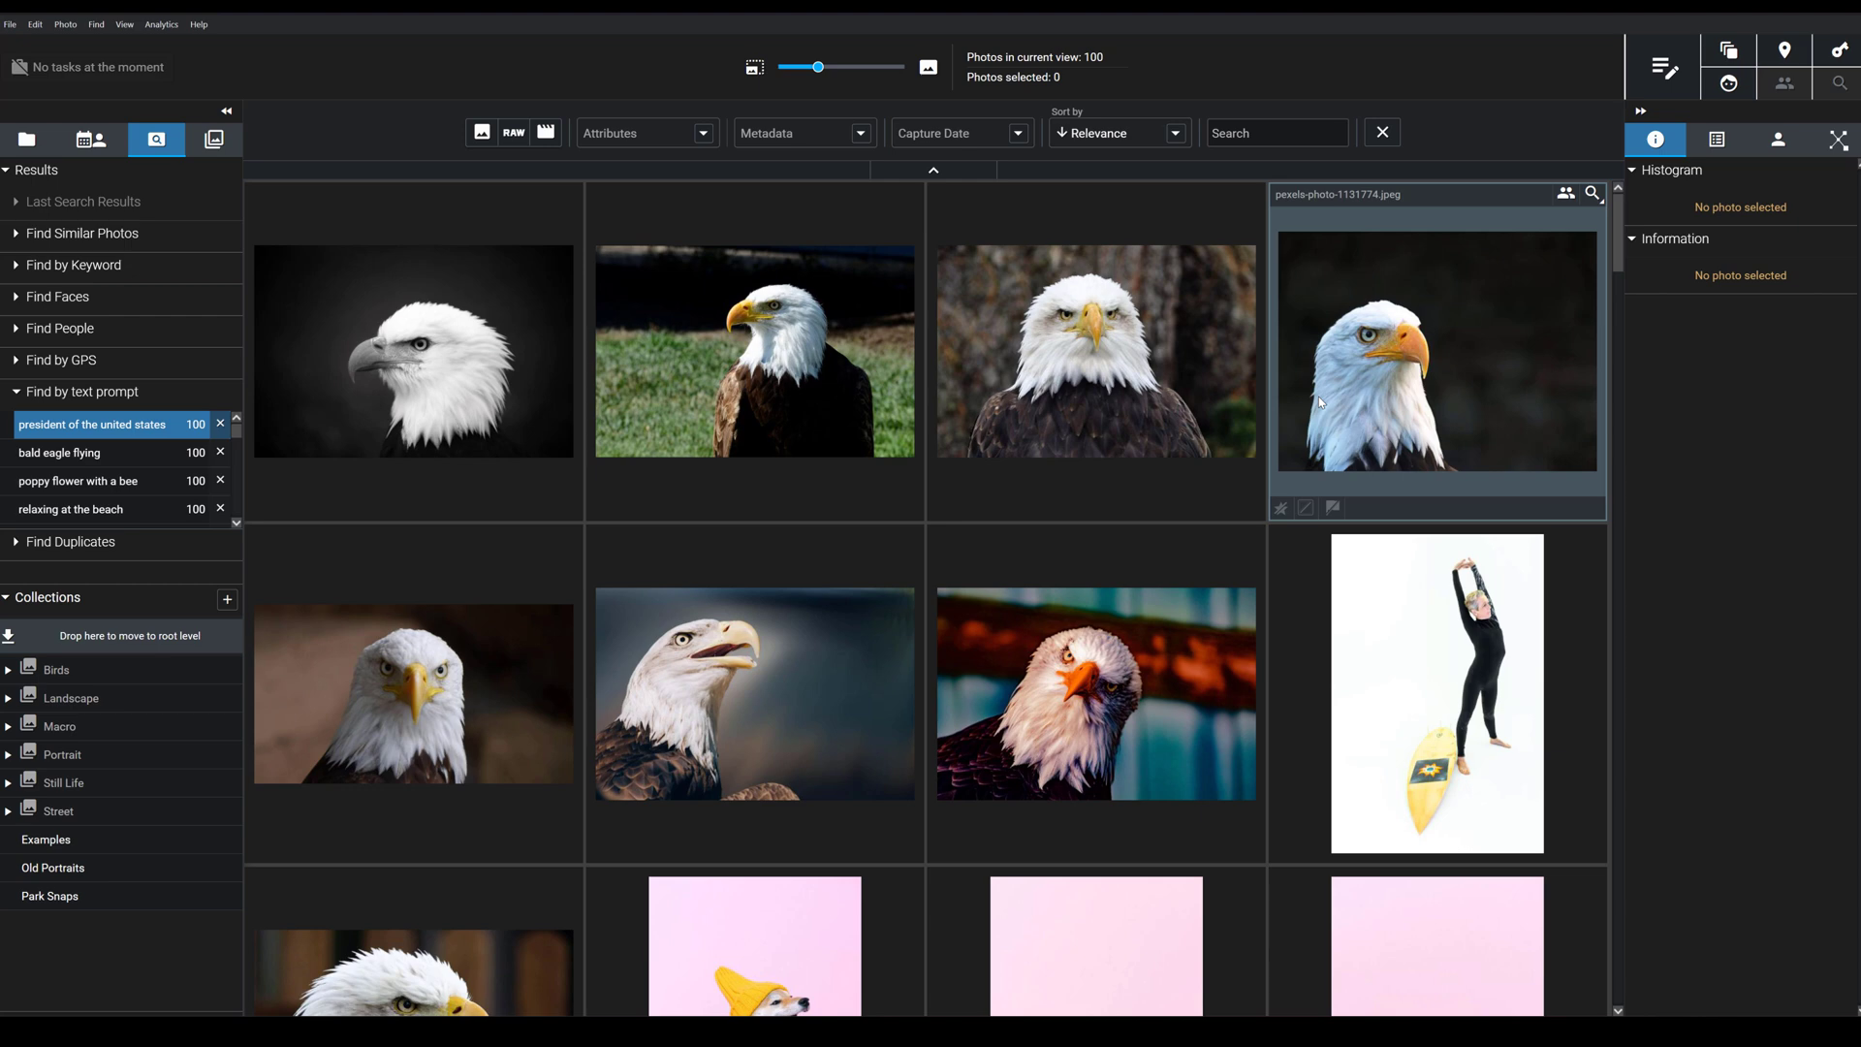
# Run a new text-prompt search for 'relaxing at the beach'
pyautogui.hotkey('ctrl', 't')
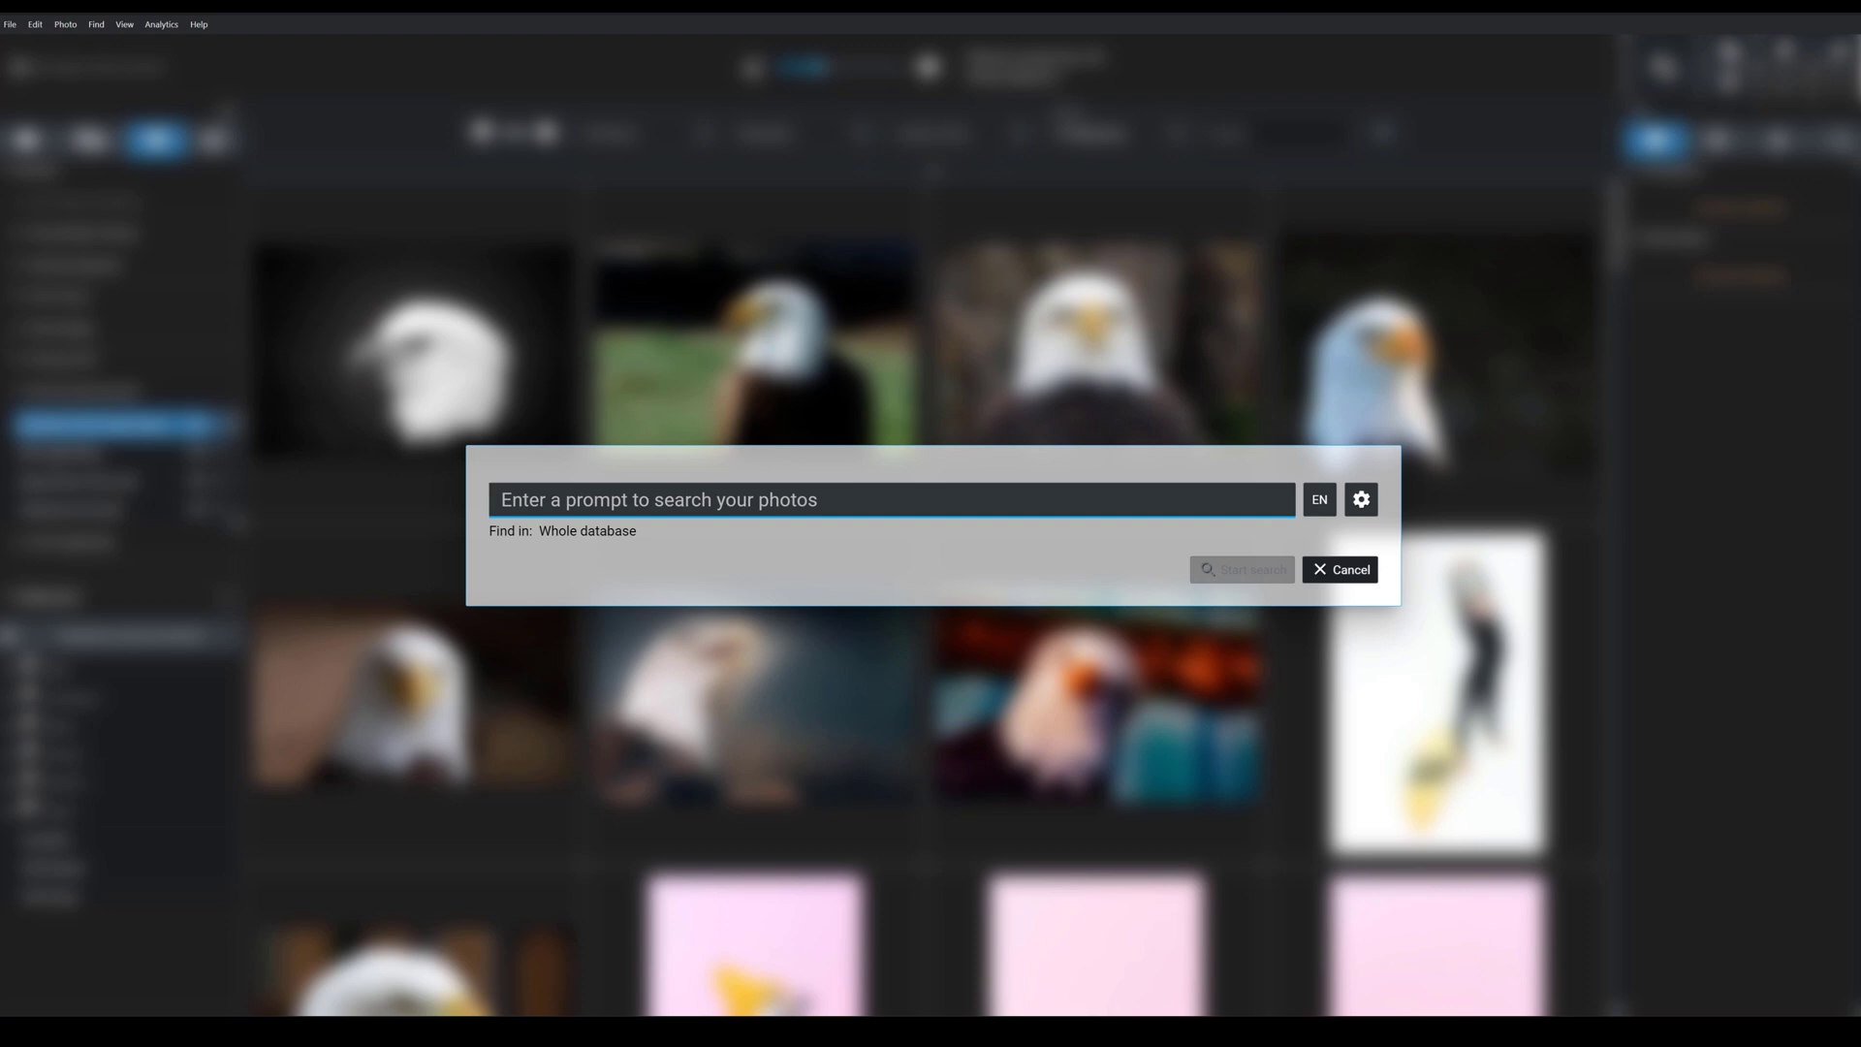
pyautogui.write('rel')
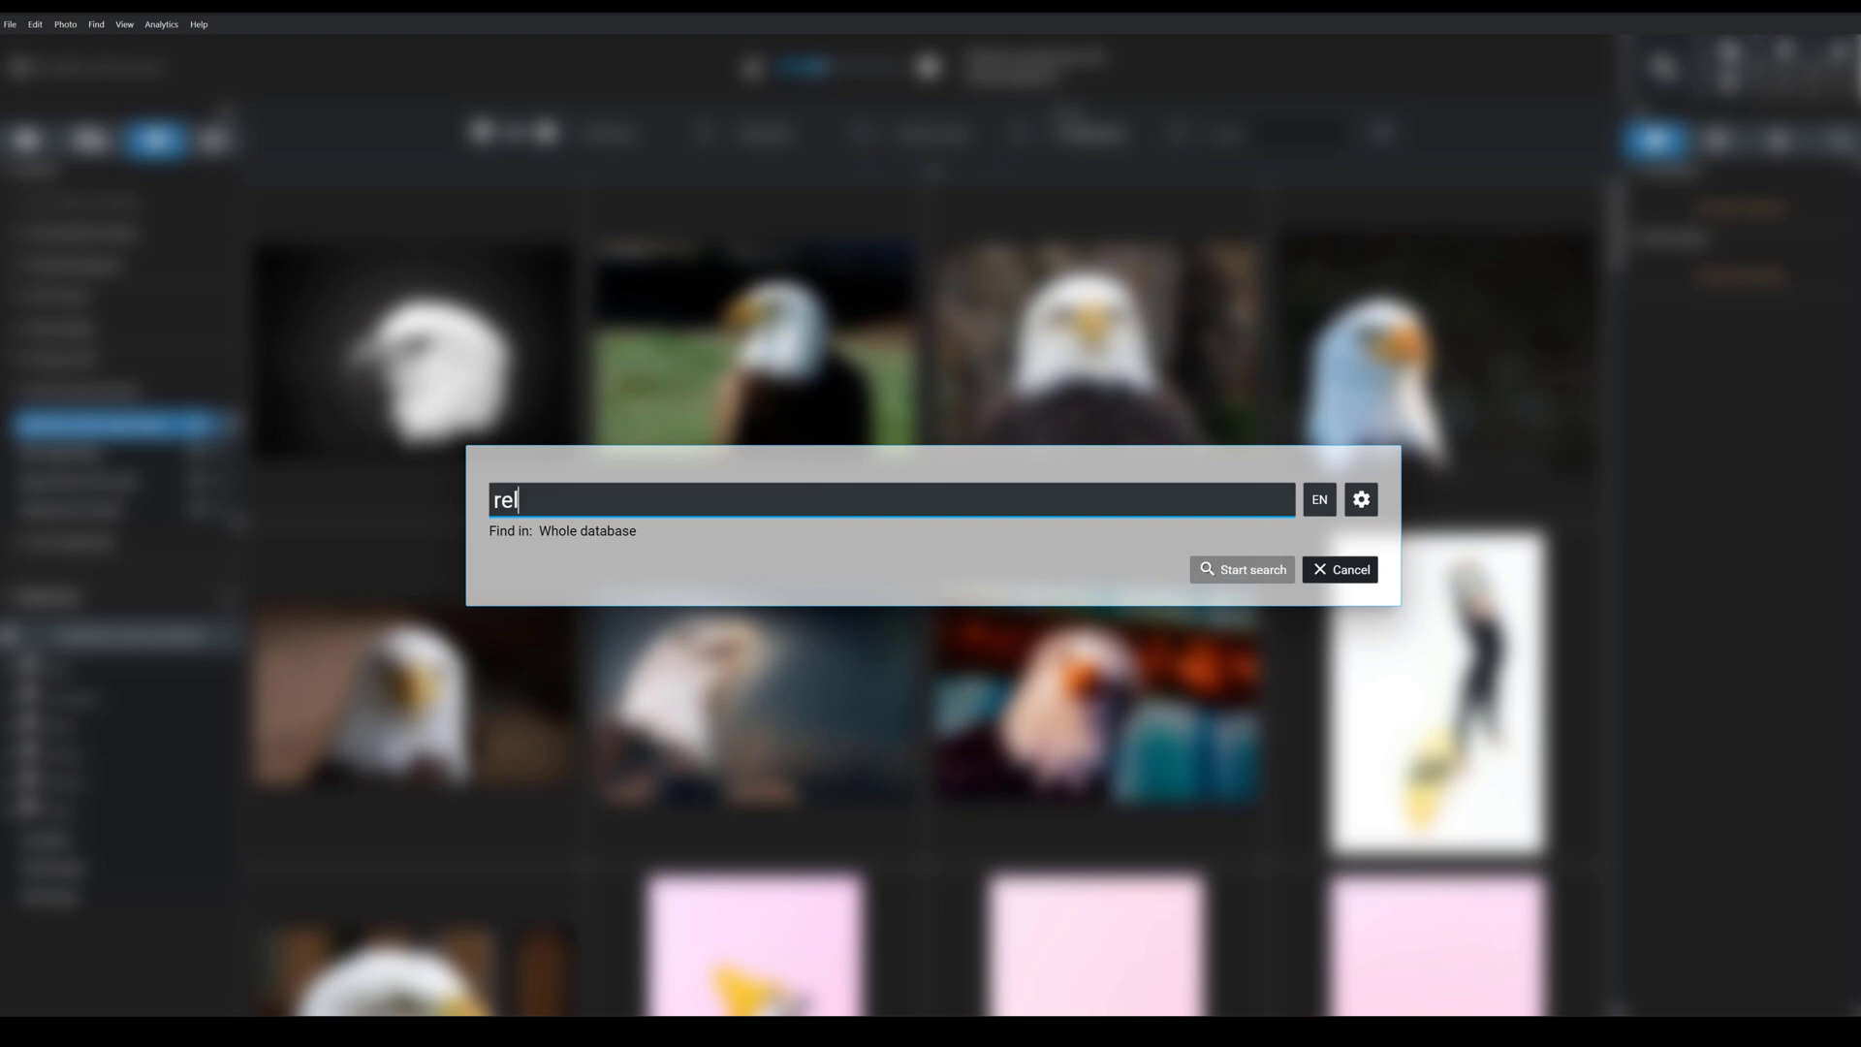
pyautogui.write('axing at th')
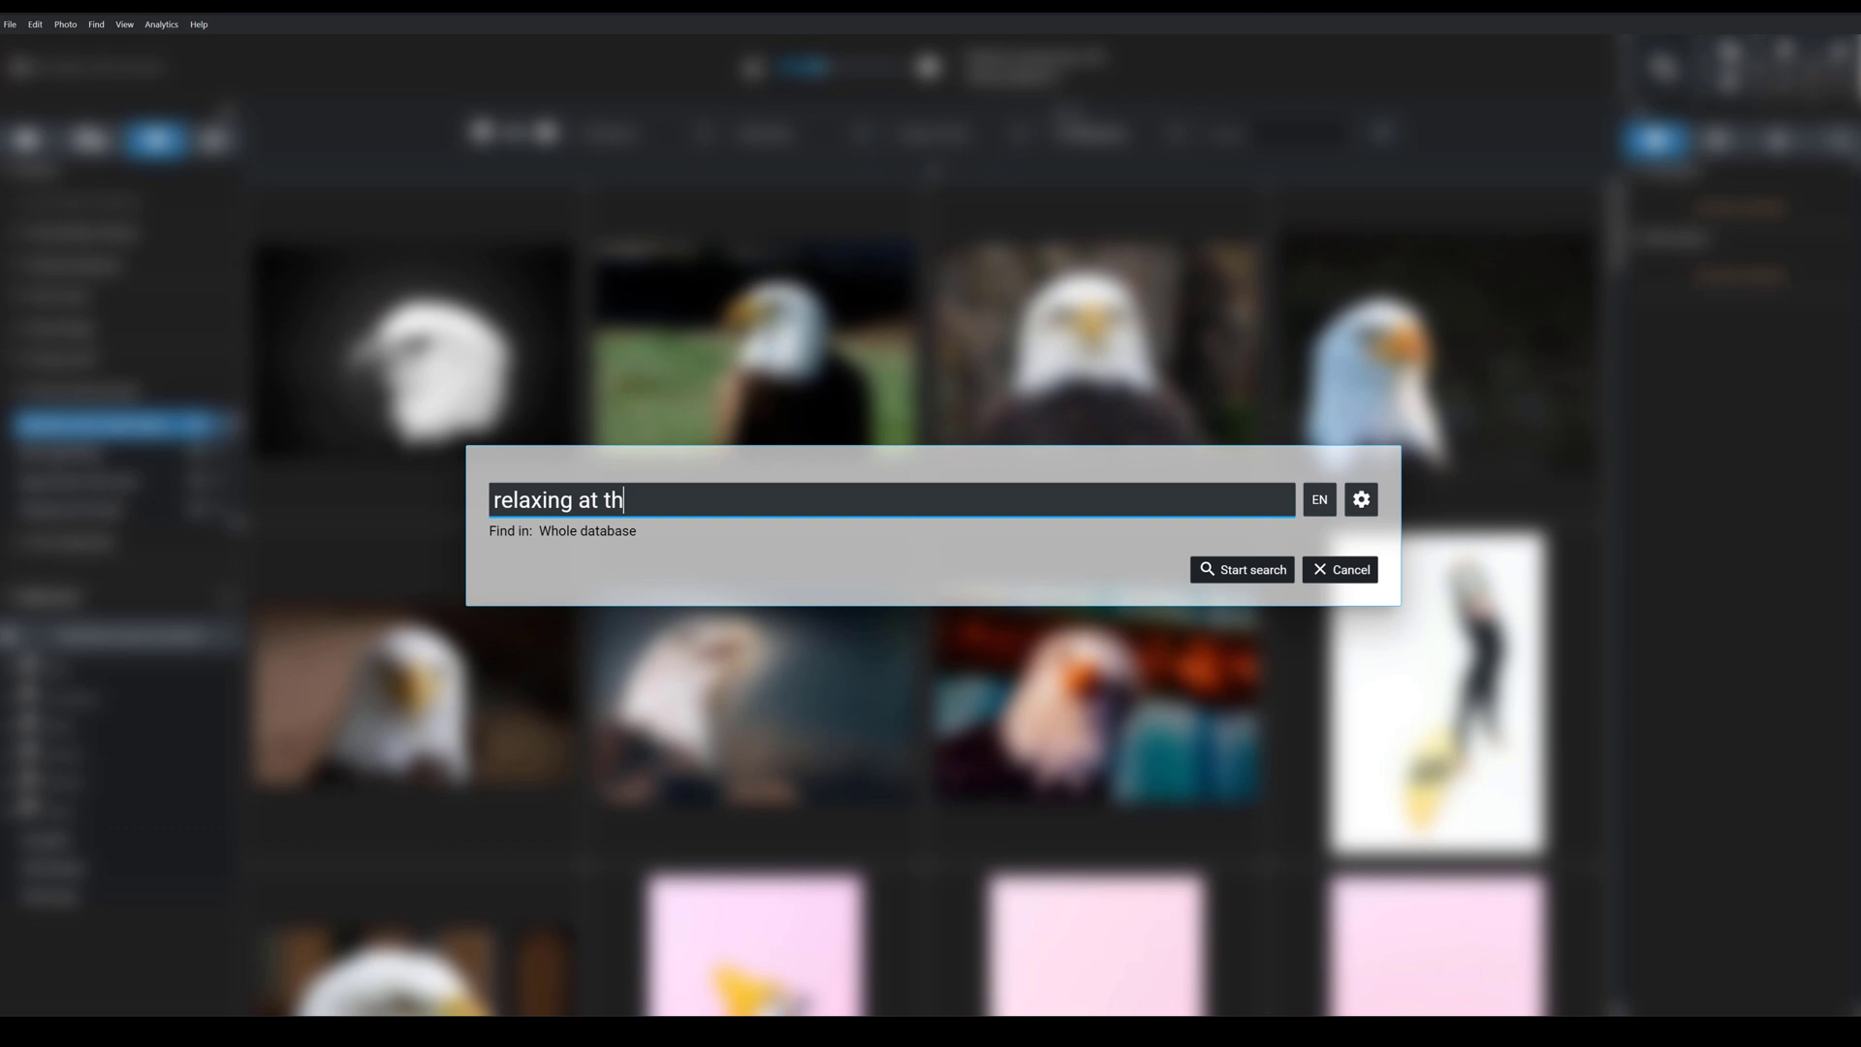
pyautogui.write('e beach')
pyautogui.press('Return')
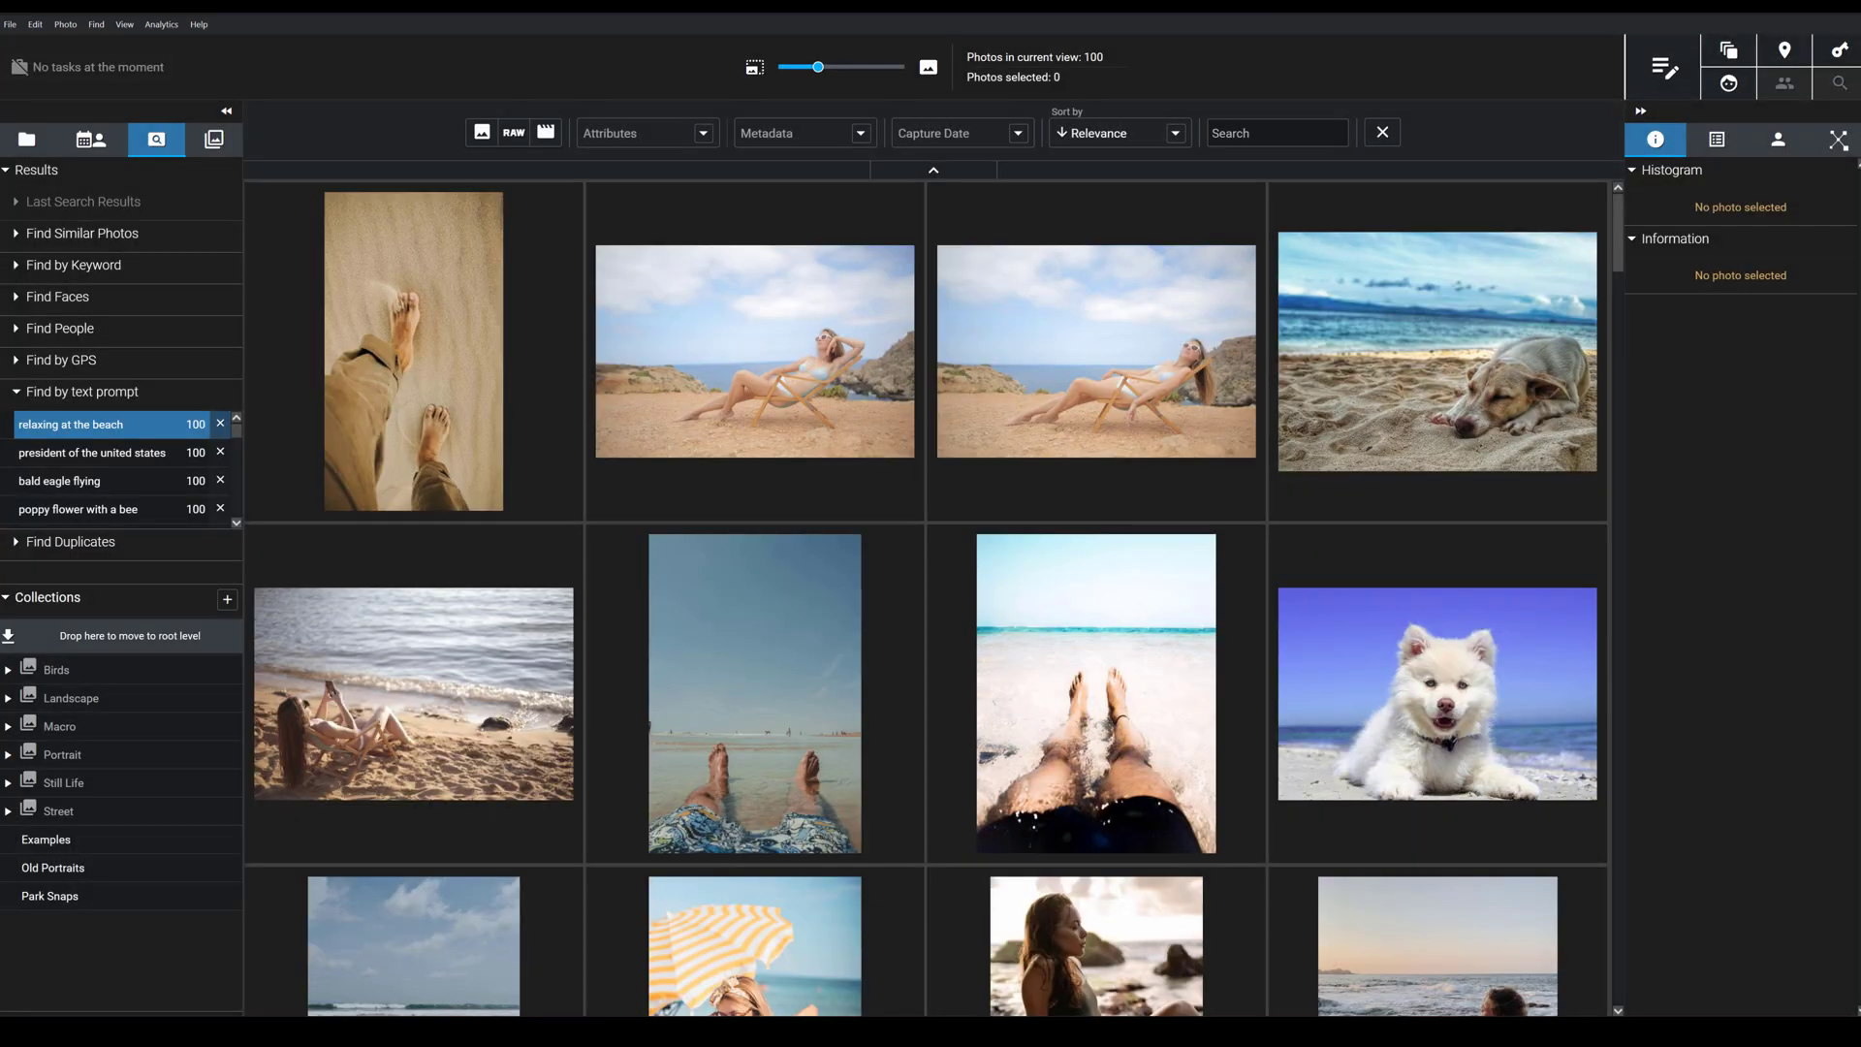
# Open the bare-feet-on-sand photo full size and begin a new text-prompt search
pyautogui.doubleClick(482, 408)
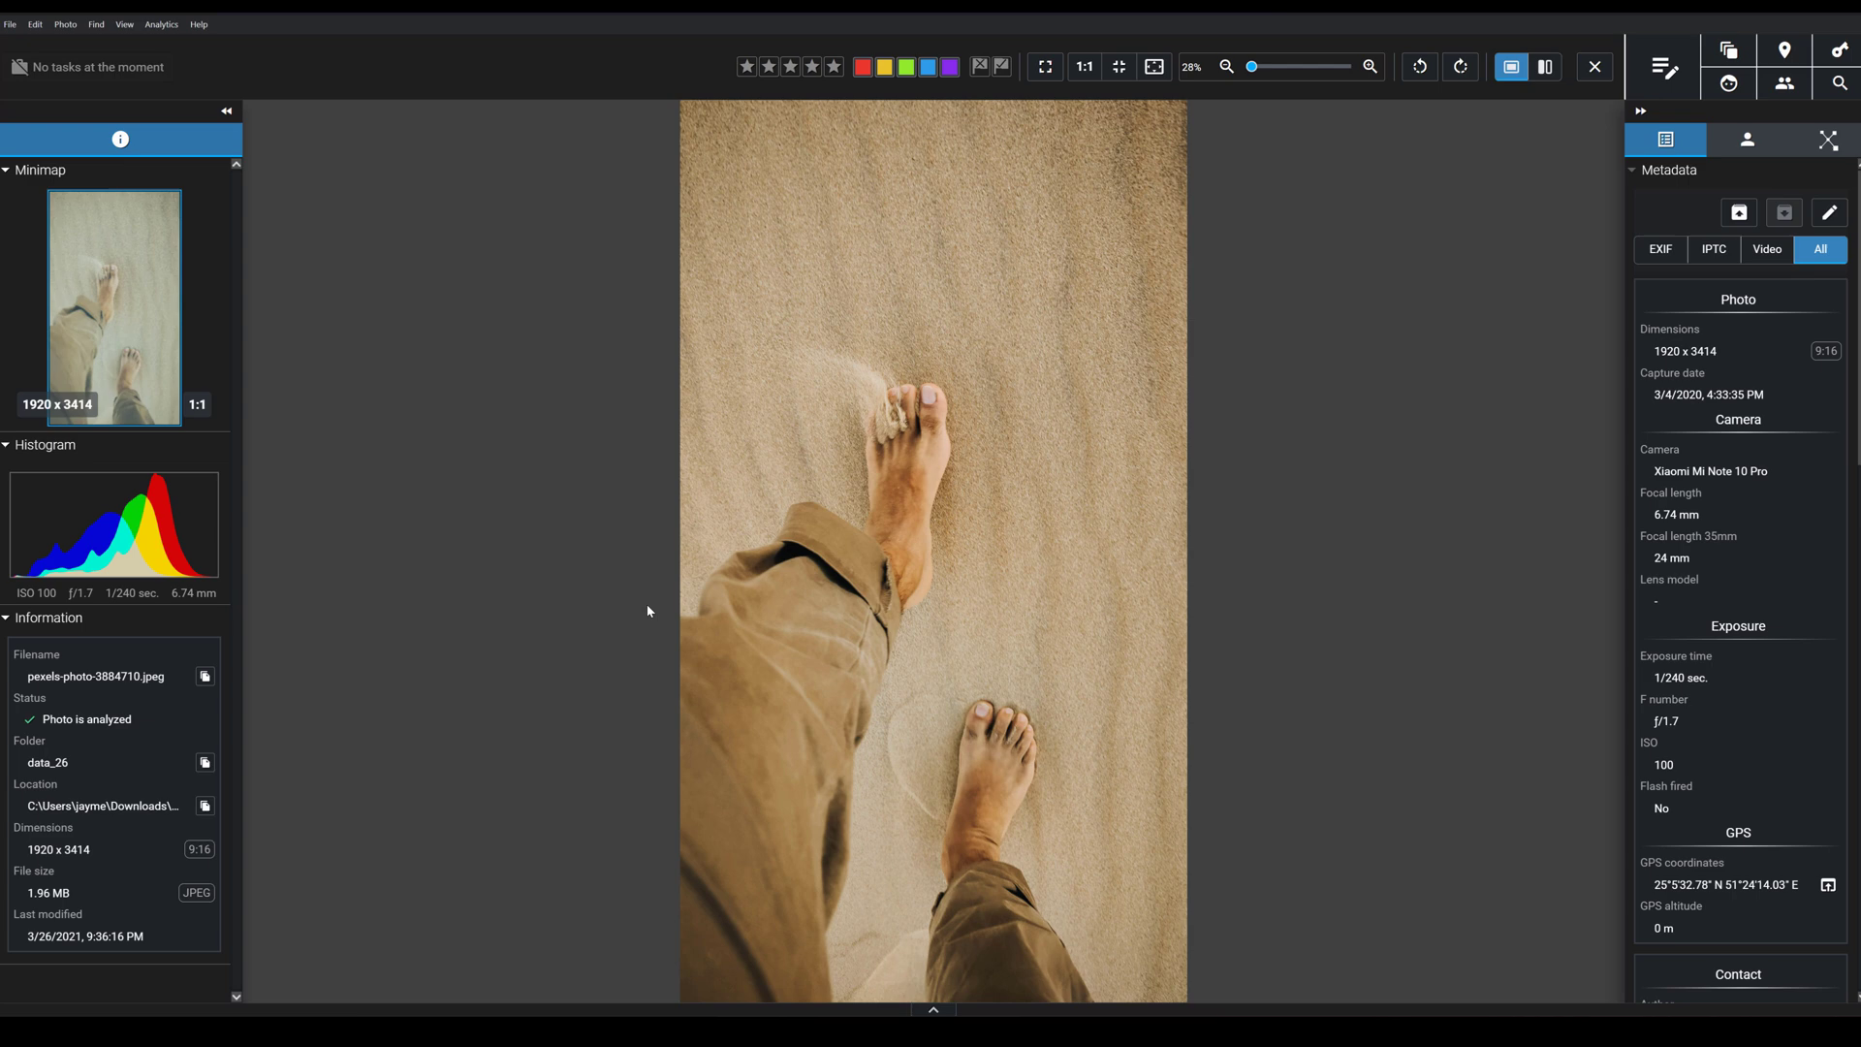
pyautogui.click(1655, 87)
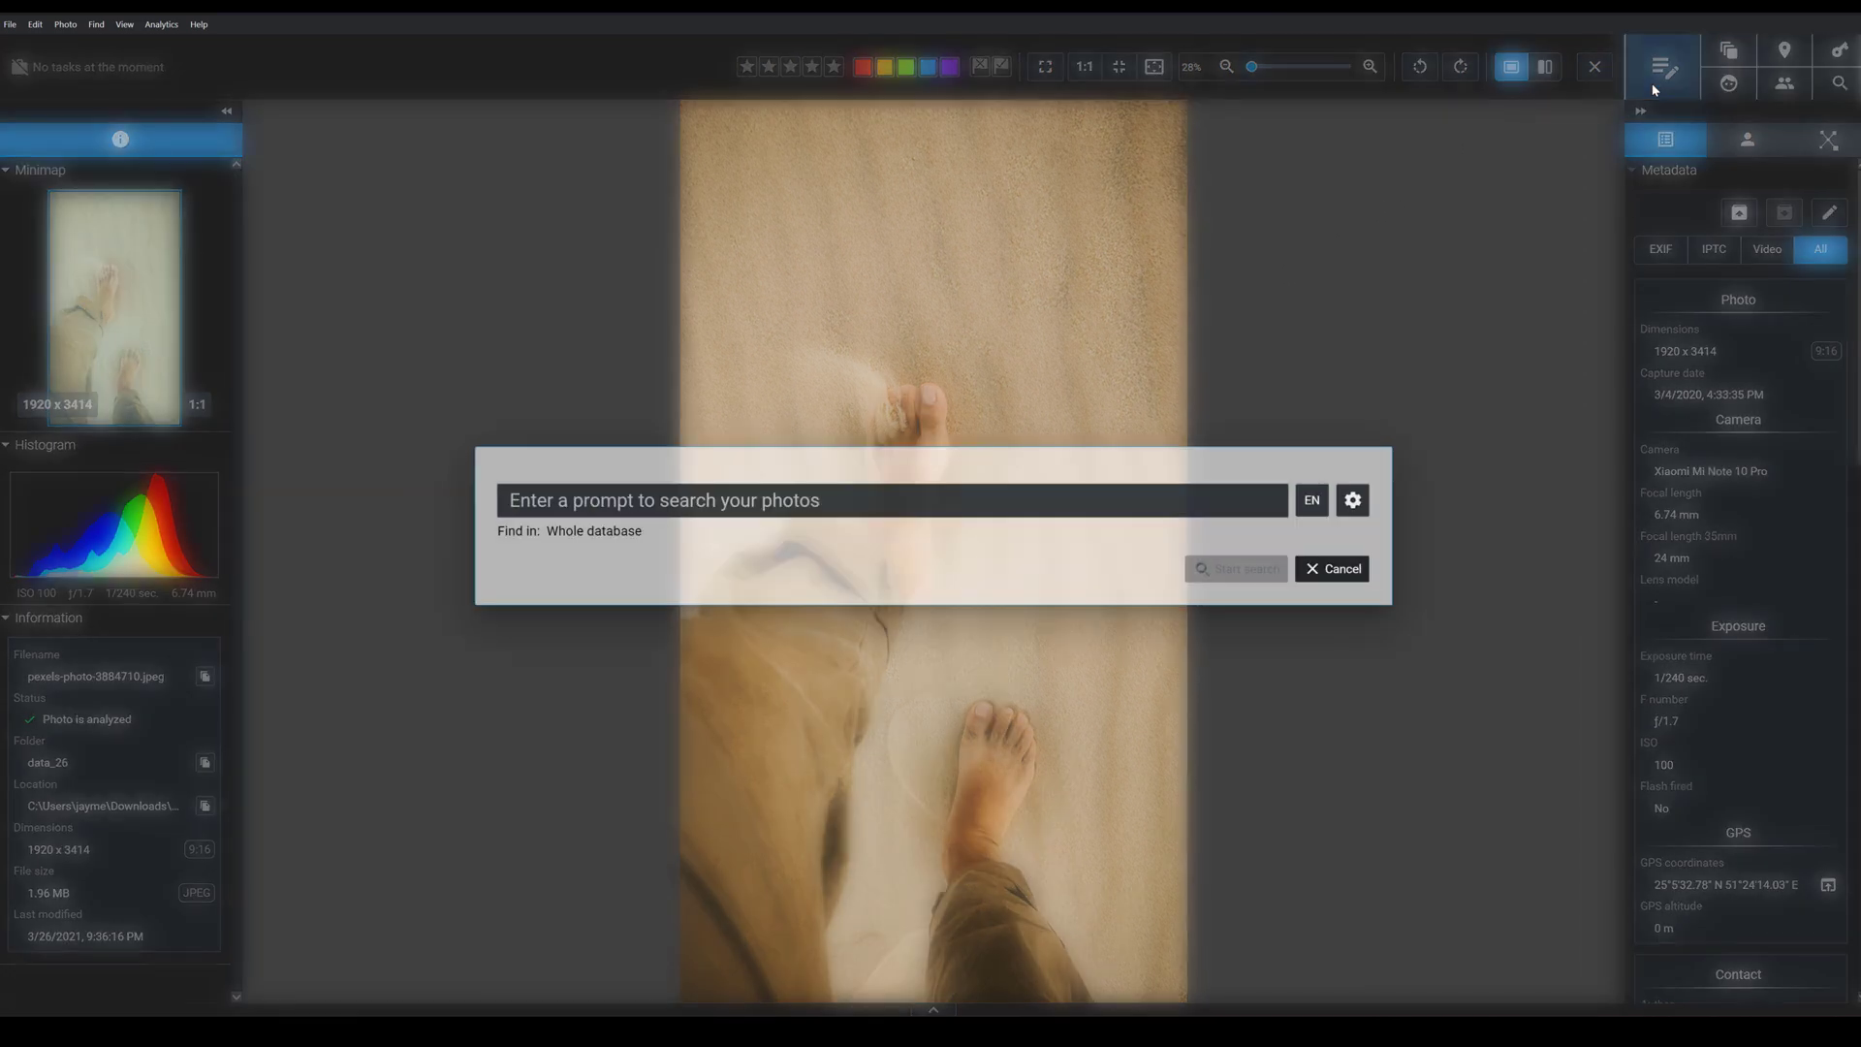
# In Find options, try several distance limits, reset it to 40, and keep Whole database scope
pyautogui.click(1363, 499)
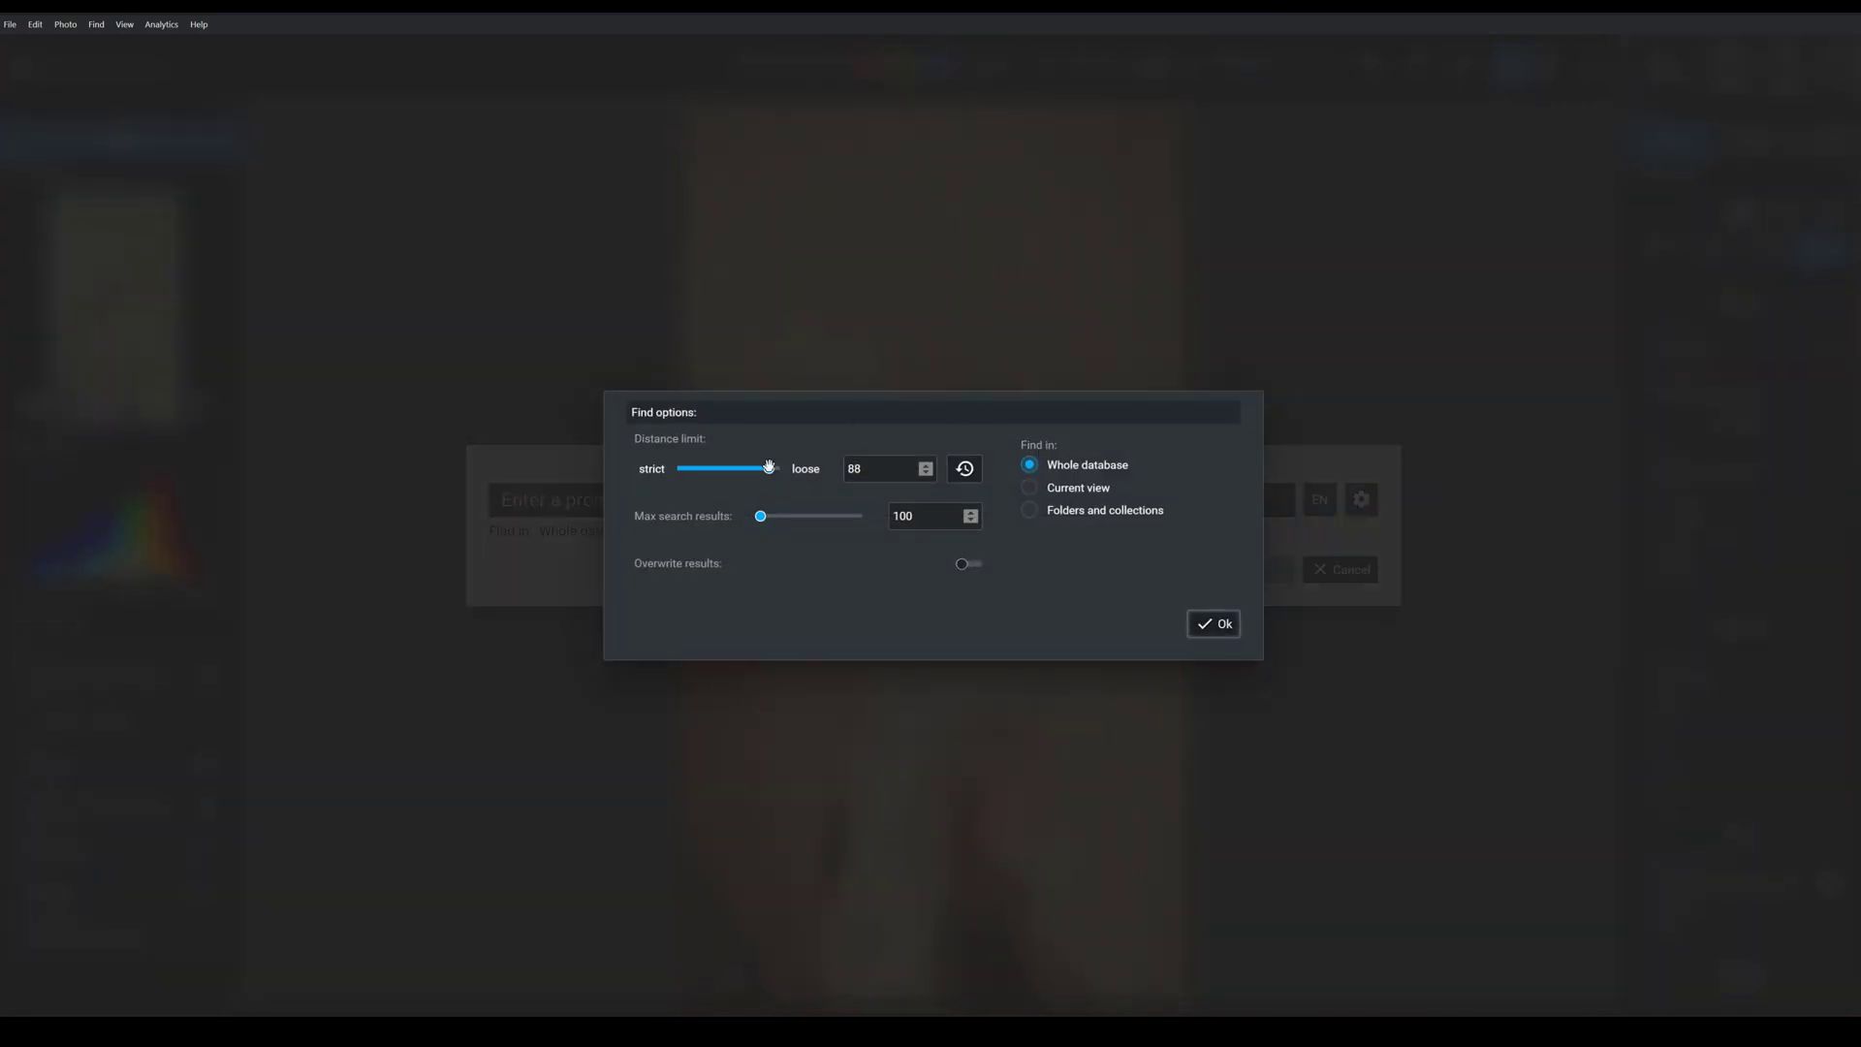
pyautogui.moveTo(769, 467); pyautogui.dragTo(730, 470)
pyautogui.moveTo(727, 467); pyautogui.dragTo(688, 468)
pyautogui.moveTo(688, 468); pyautogui.dragTo(773, 472)
pyautogui.moveTo(772, 468); pyautogui.dragTo(725, 470)
pyautogui.click(964, 468)
pyautogui.click(1033, 491)
pyautogui.click(1030, 468)
# Confirm the options and search for 'poppy flower with a bee', returning 57 results
pyautogui.click(1219, 625)
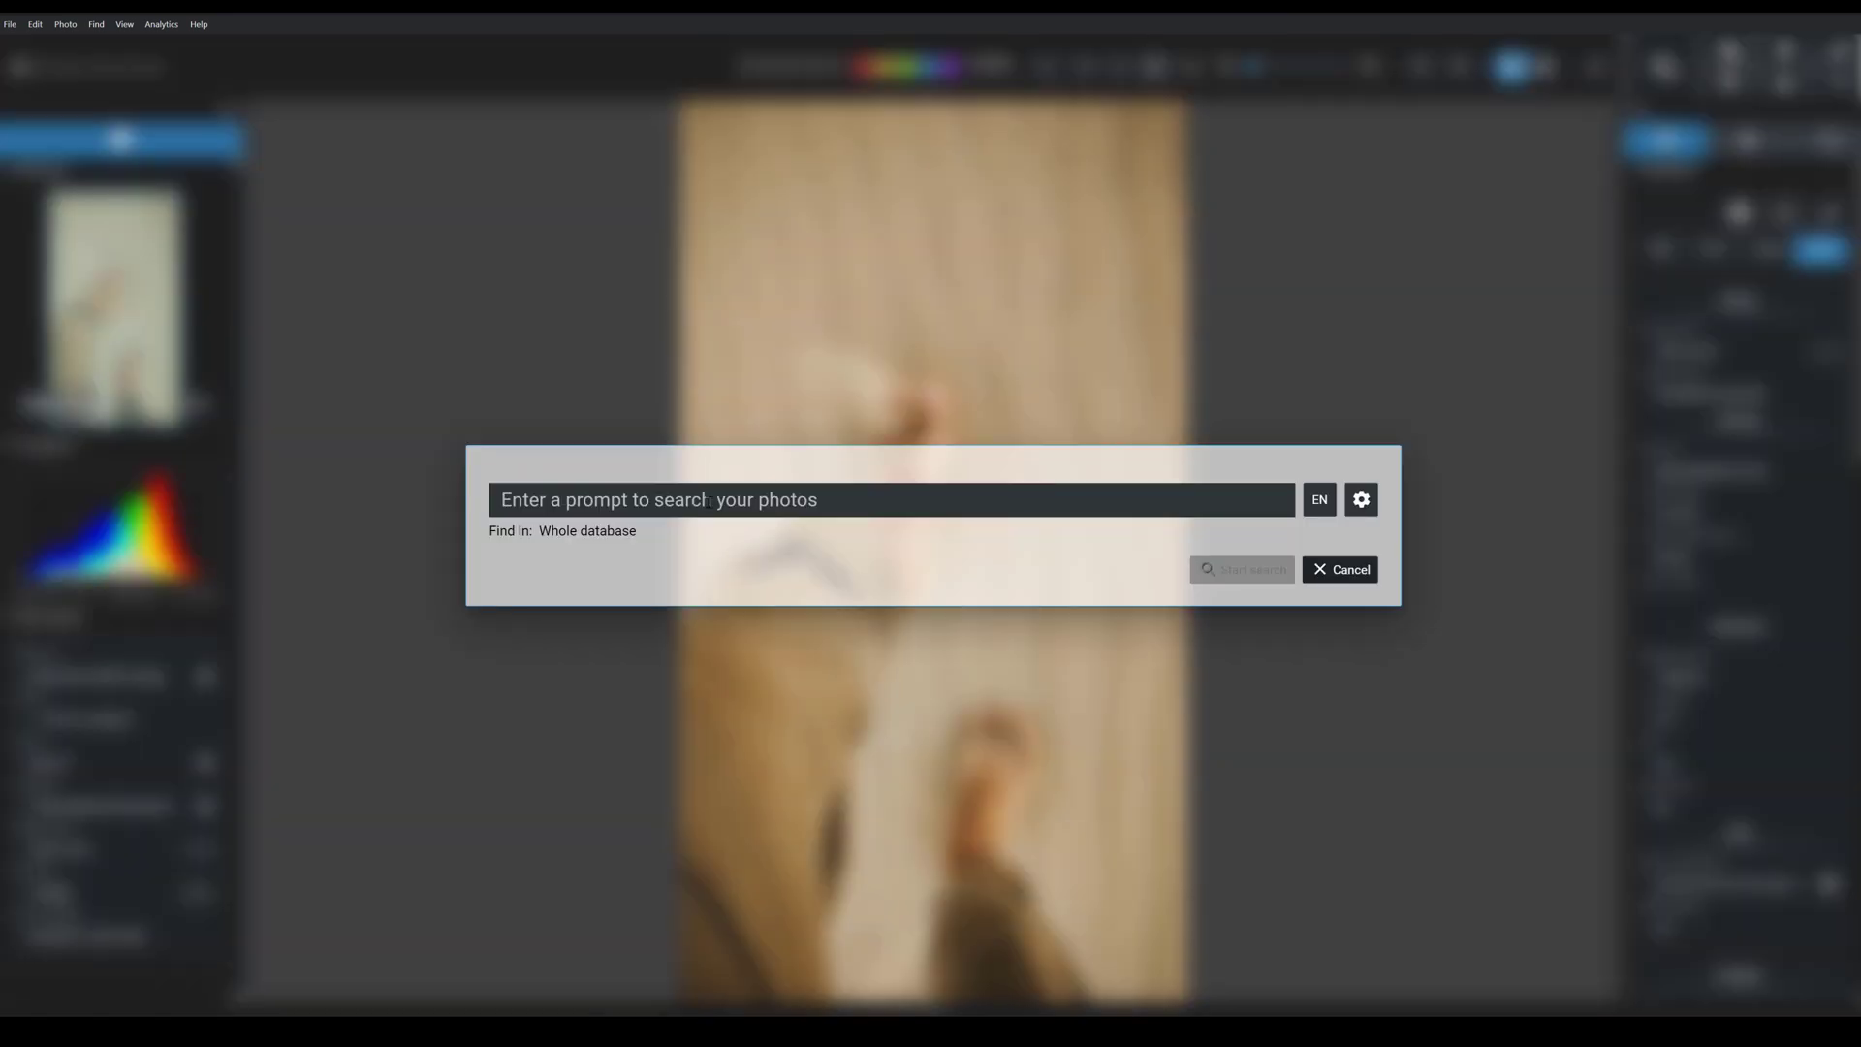
pyautogui.click(708, 501)
pyautogui.write('p')
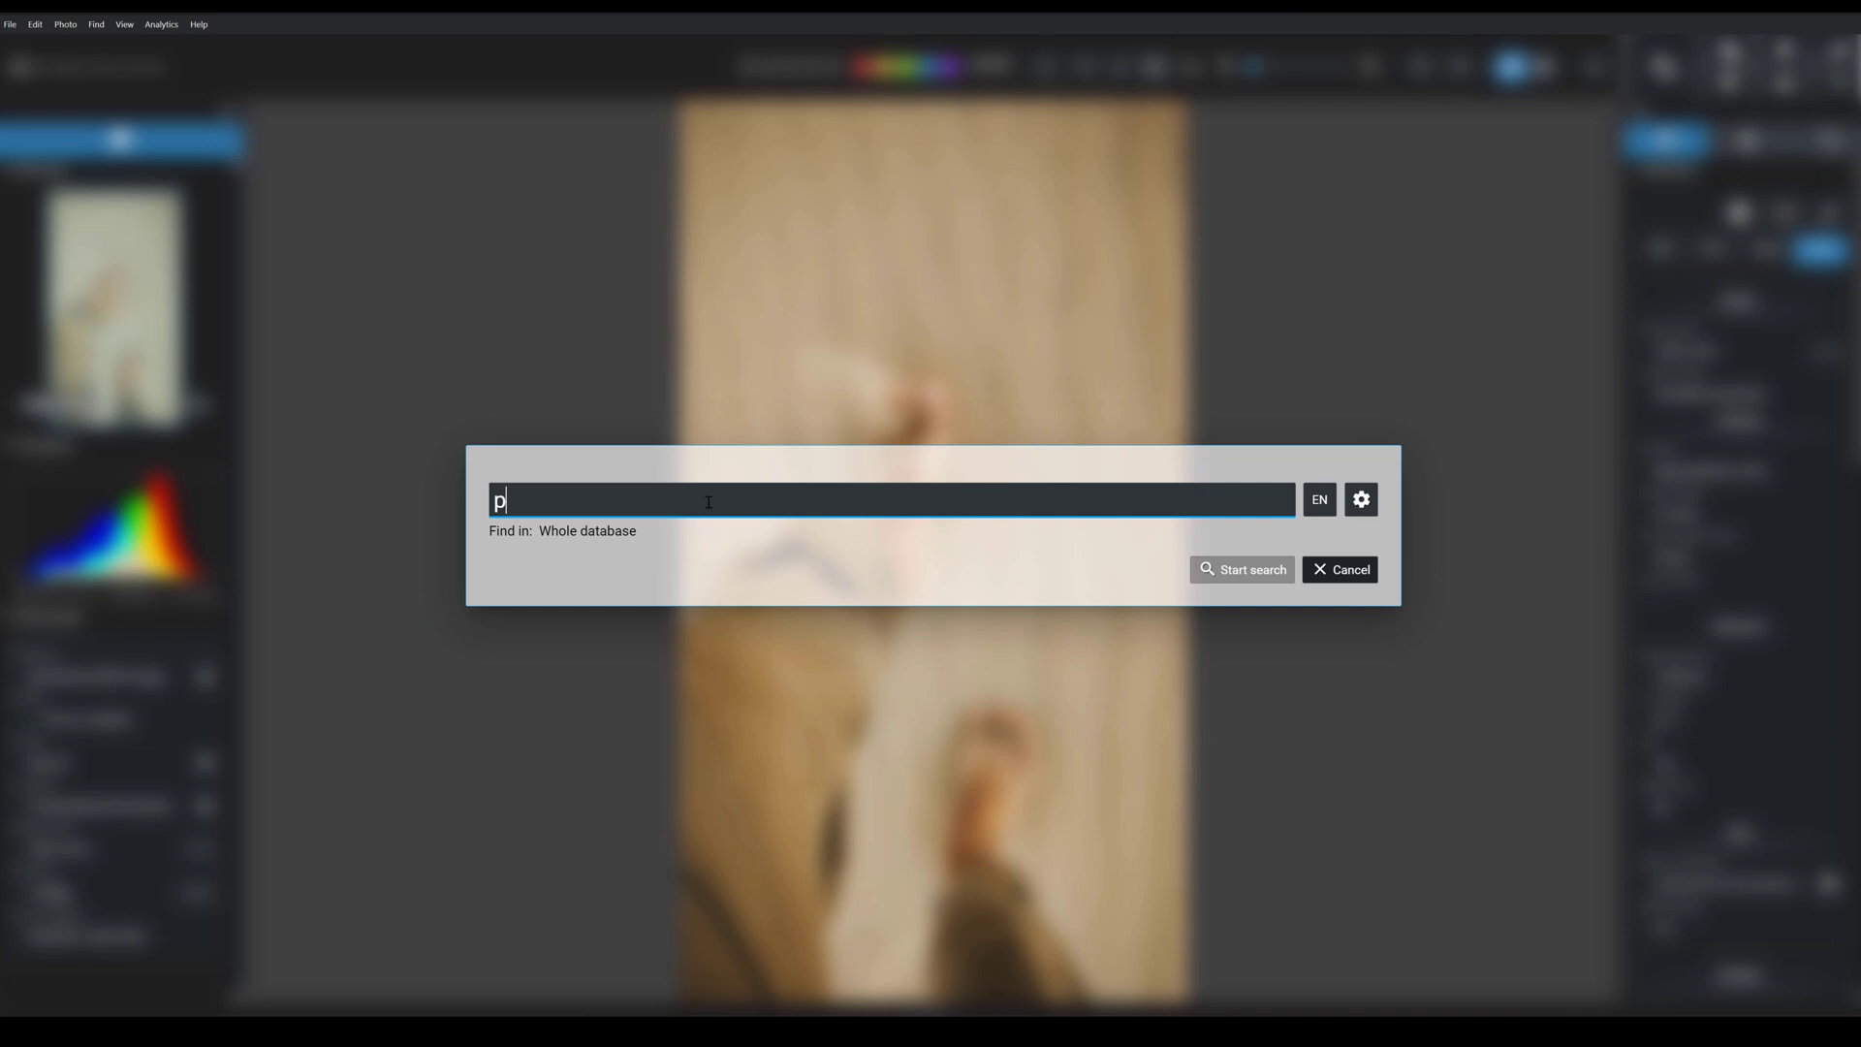
pyautogui.write('oppy flower with aq')
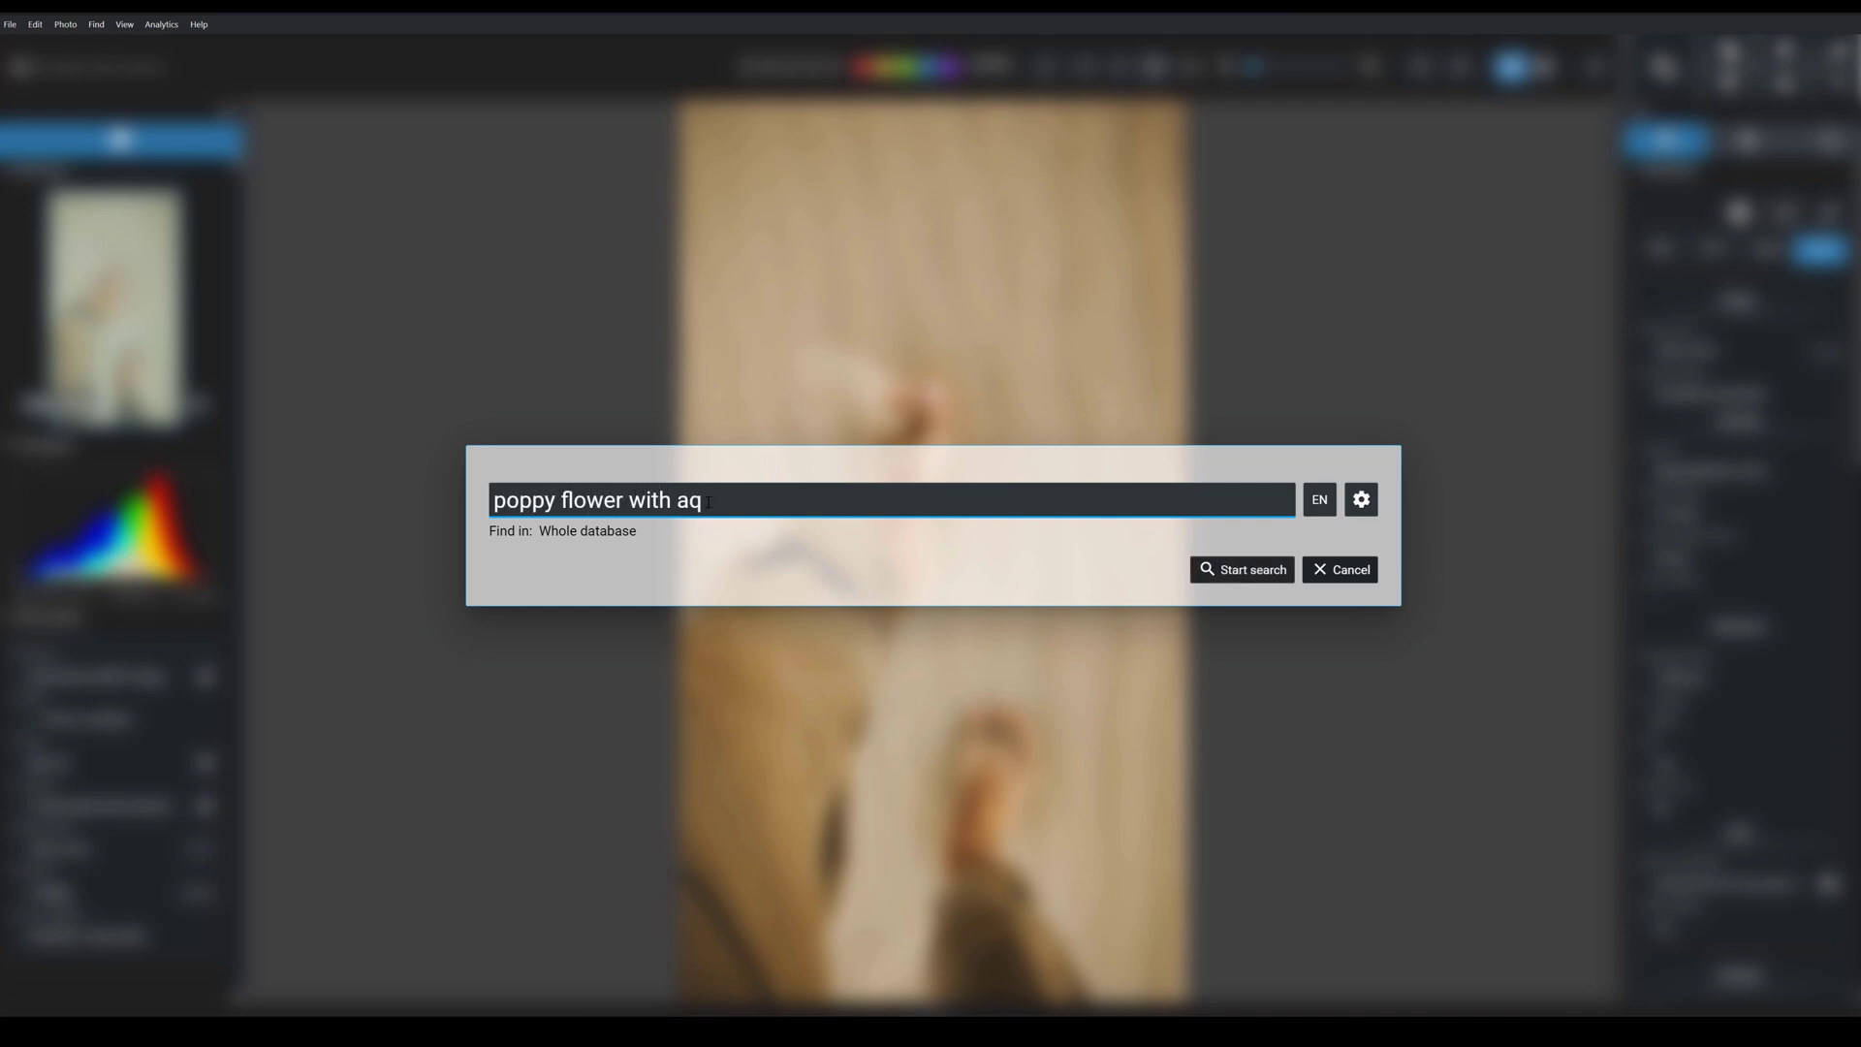
pyautogui.press('BackSpace')
pyautogui.write('bee')
pyautogui.press('Return')
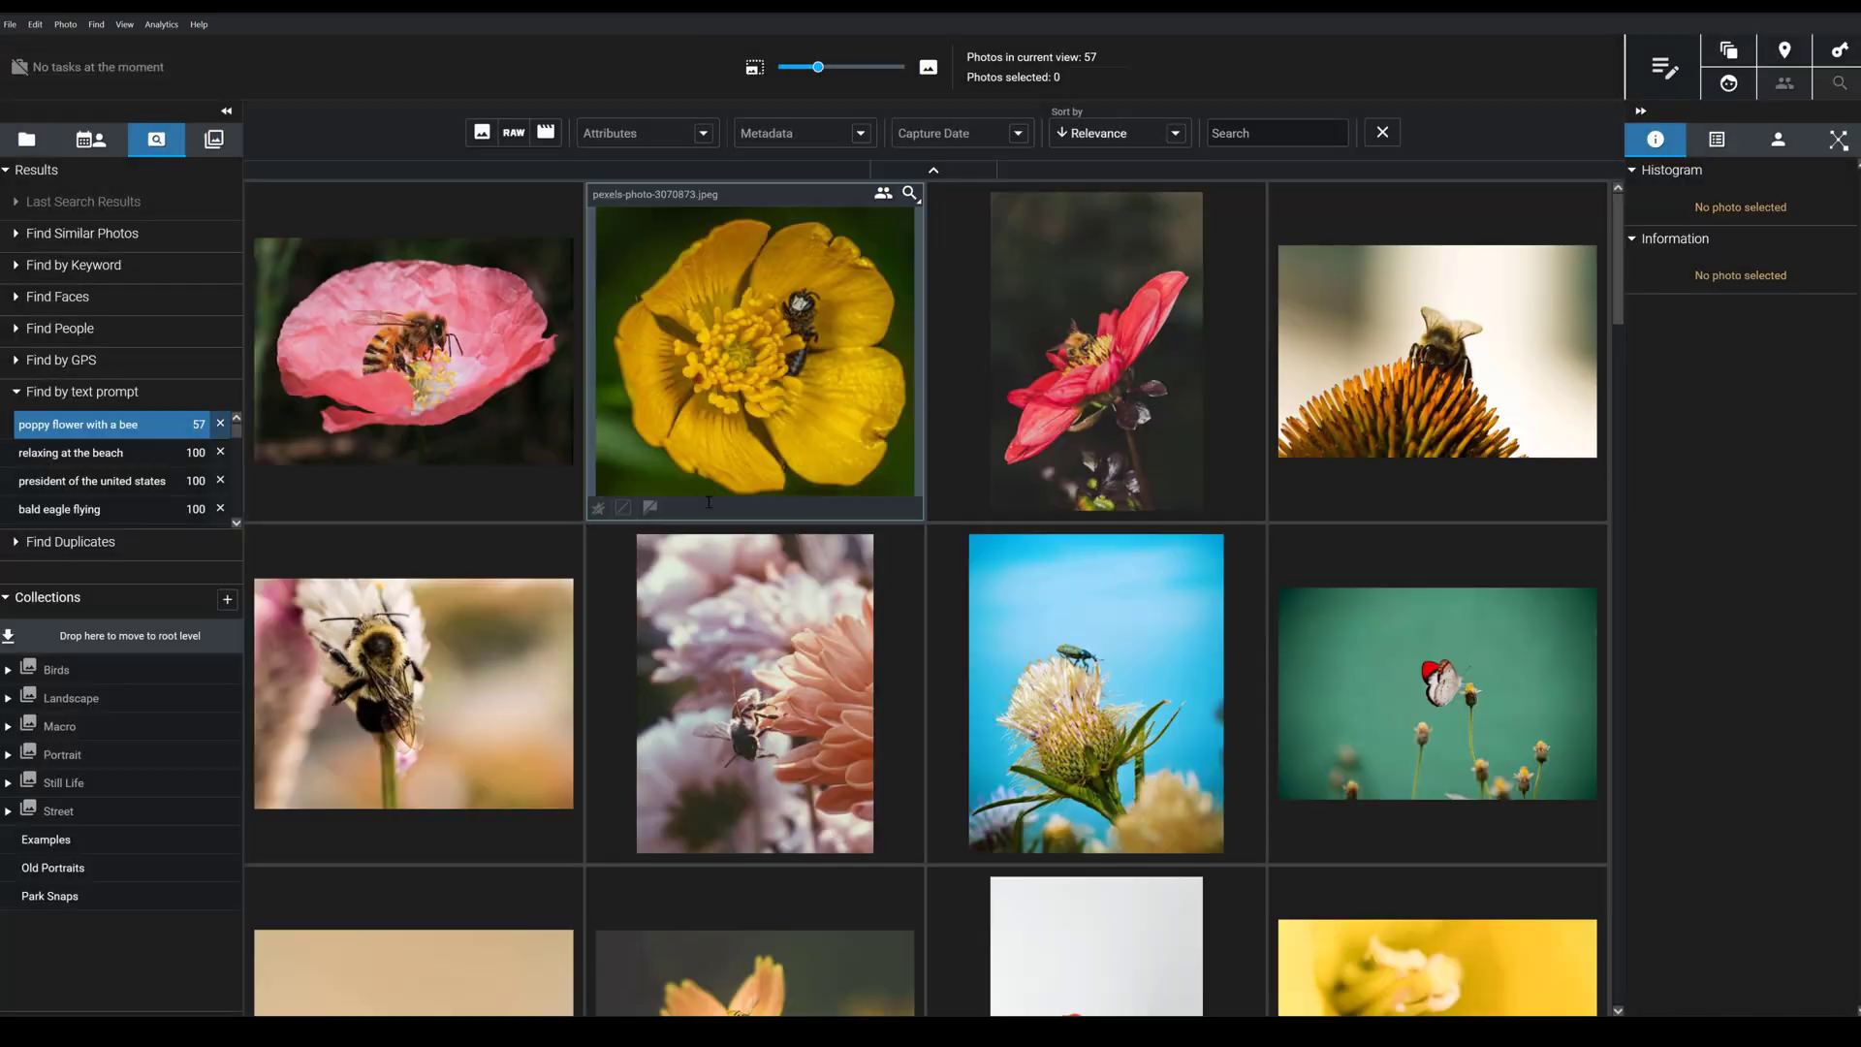
# Open the first result, the bee on a pink poppy, full size with its metadata
pyautogui.doubleClick(416, 349)
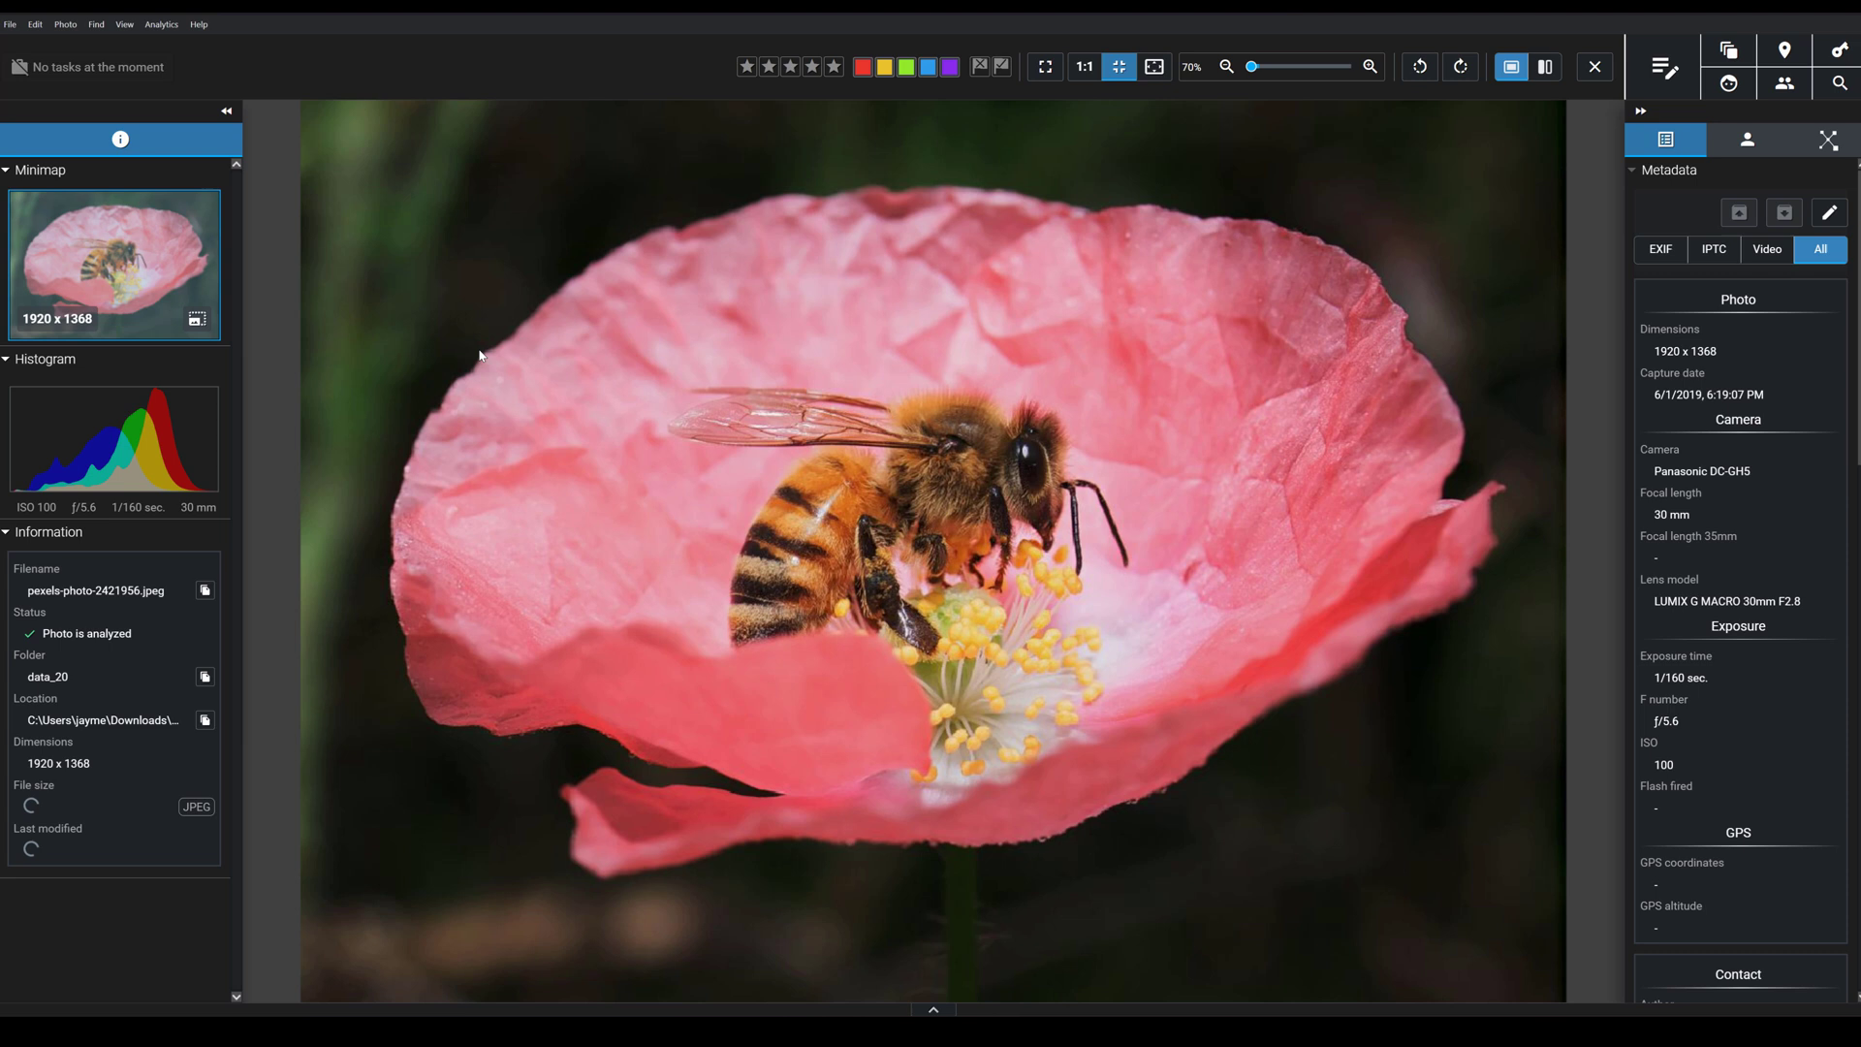